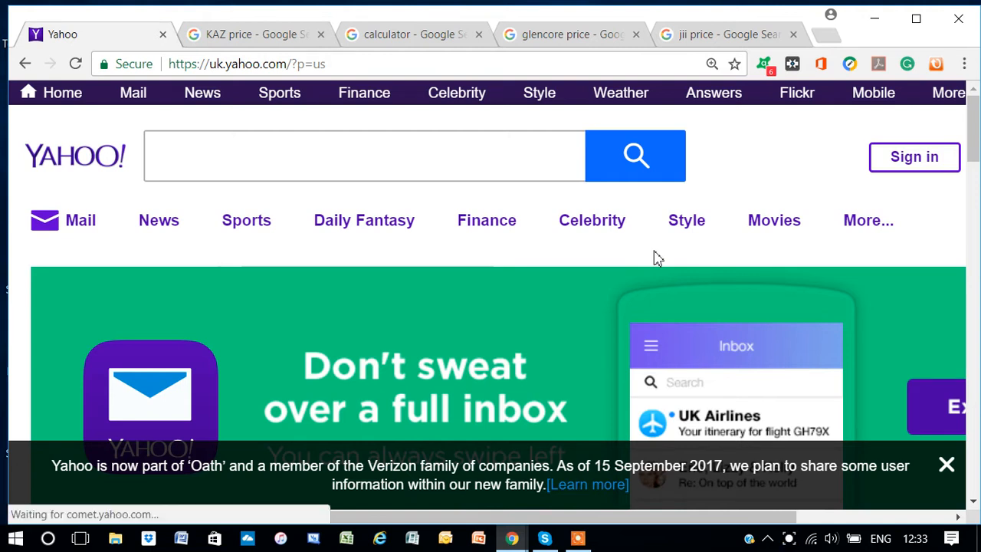
Sign in to Yahoo with the saved account and dismiss the Oath privacy notice
left_click(887, 167)
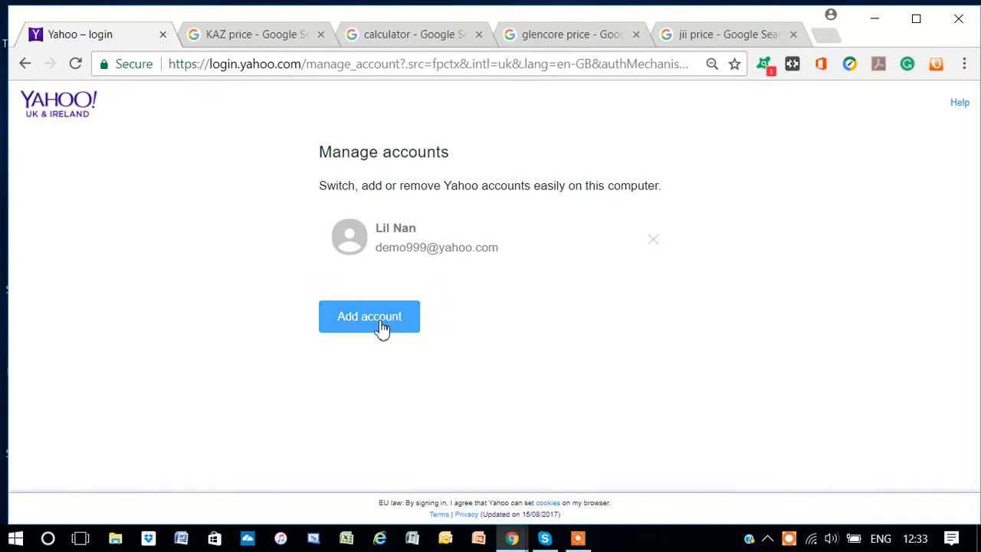
left_click(399, 258)
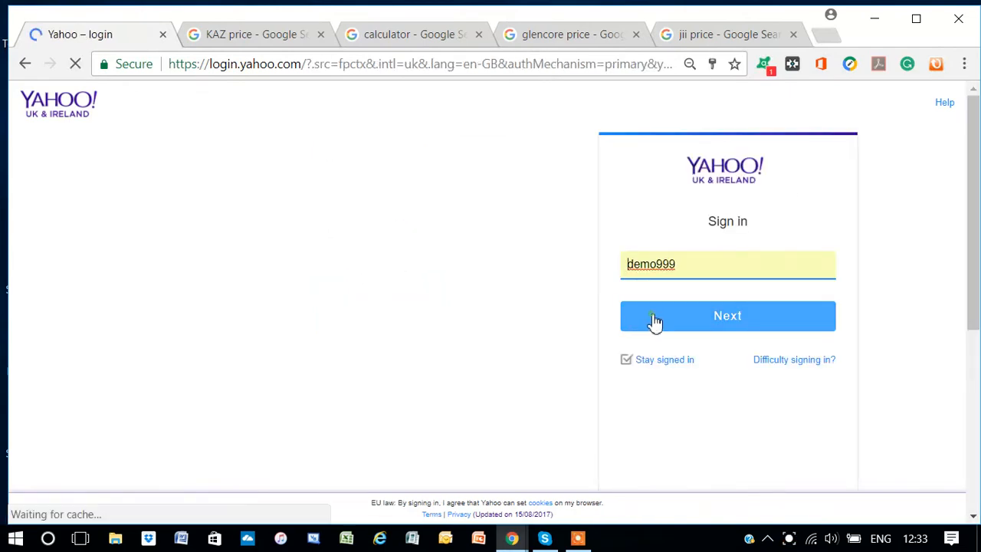
left_click(652, 322)
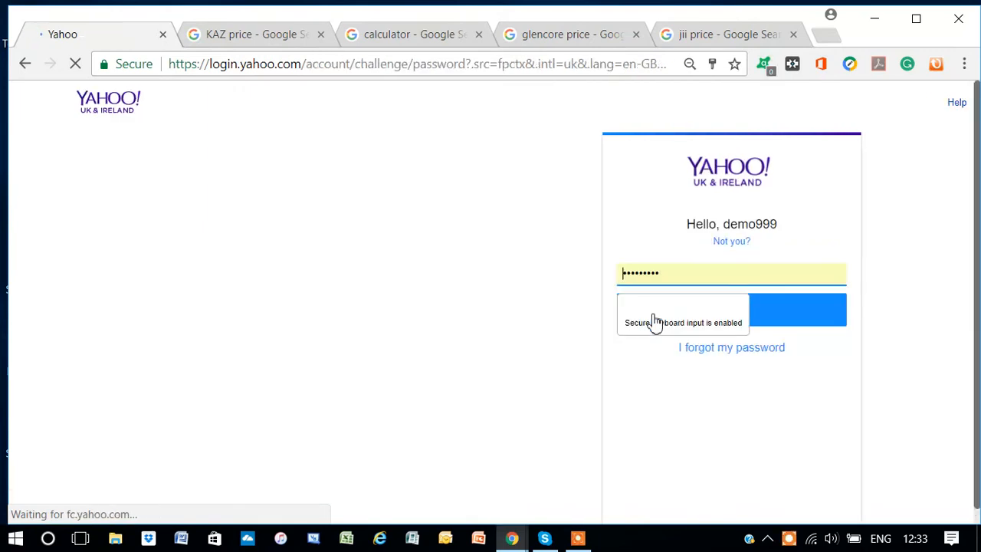
left_click(769, 314)
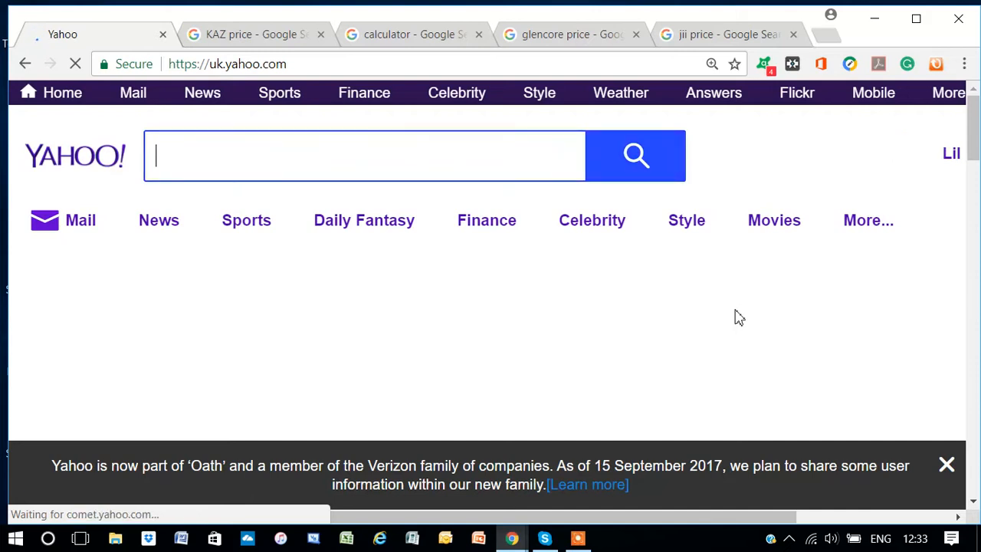
left_click(947, 465)
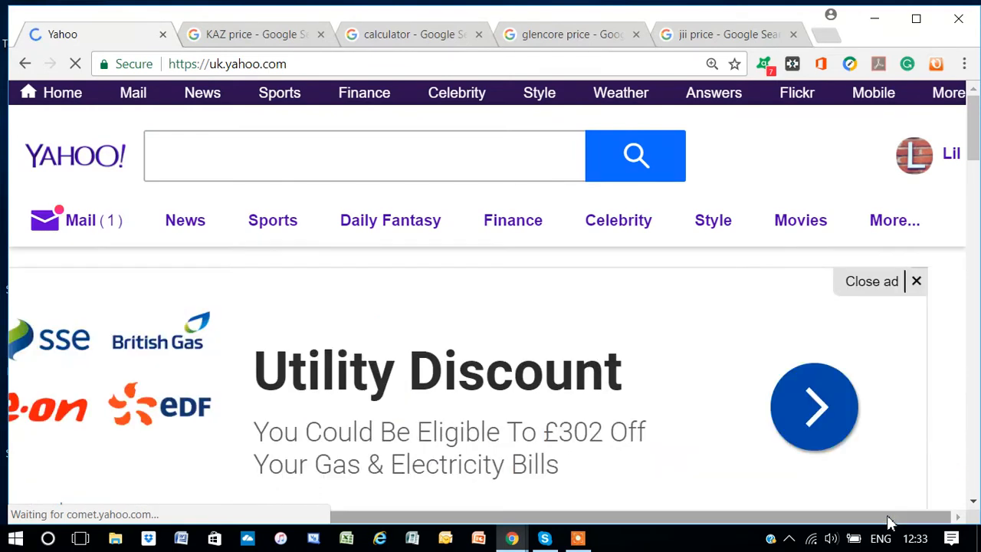
Go to Yahoo Finance and show the My Portfolio overview listing Demo_29AUG2017 and My Watchlist
left_click(533, 232)
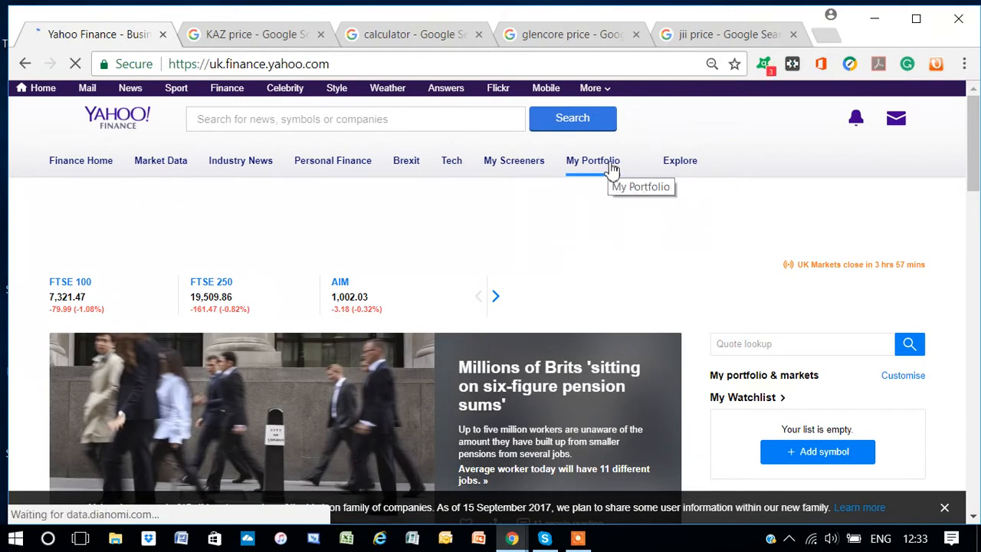
left_click(612, 168)
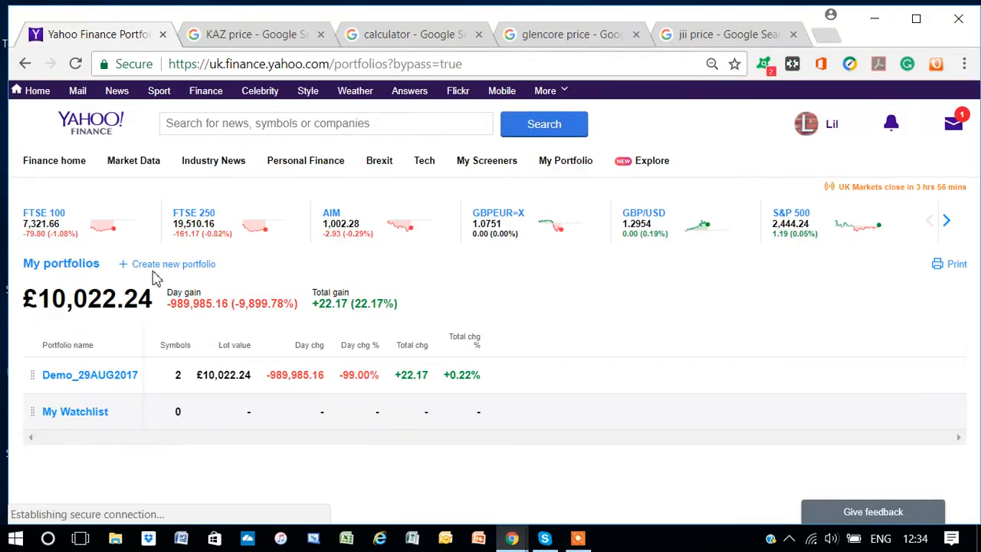
left_click(155, 268)
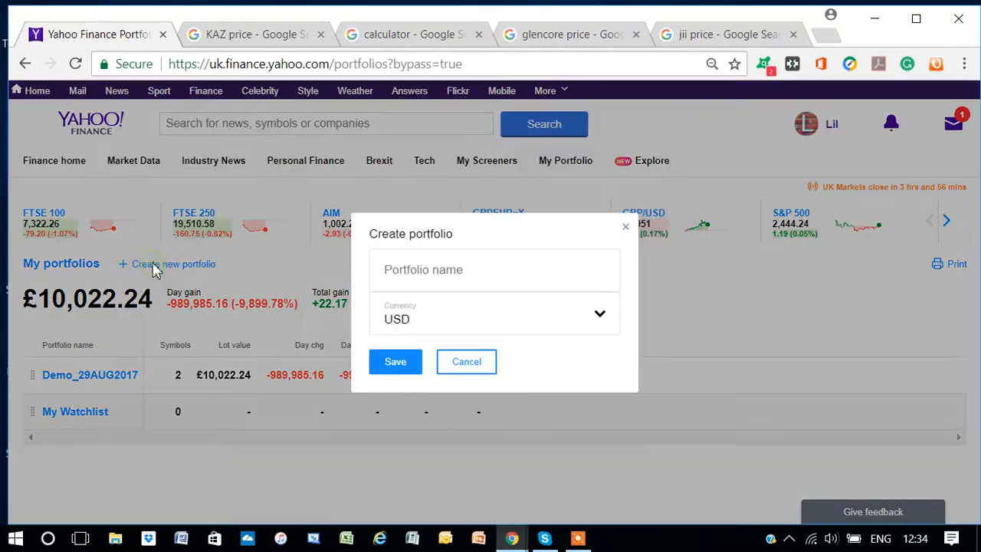
left_click(396, 272)
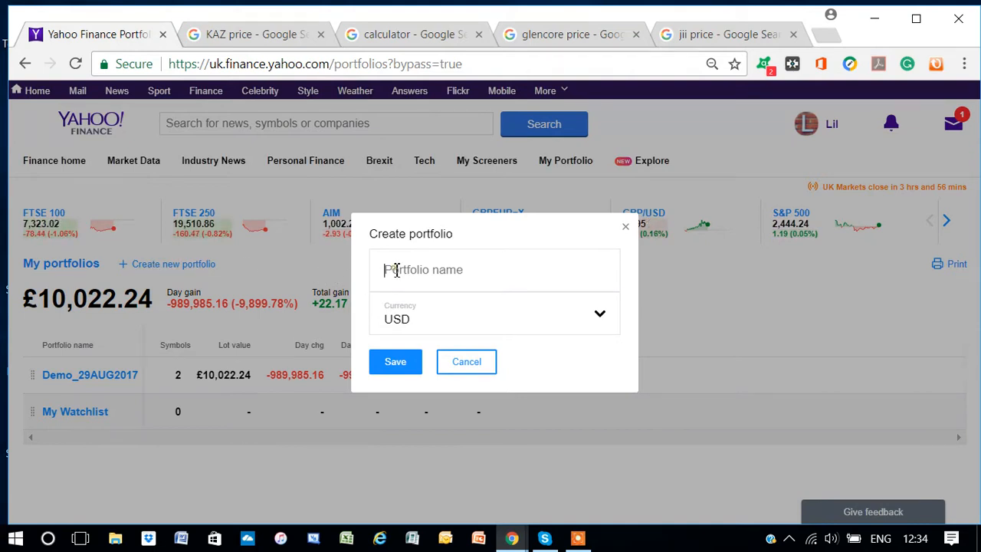
type("dMO")
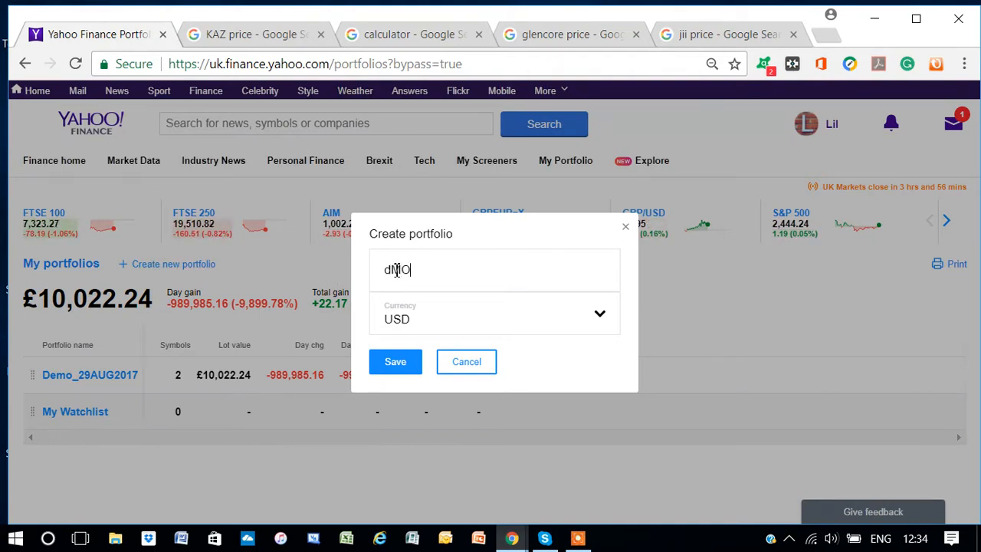
key("BackSpace")
type("dEMON")
key("BackSpace")
key("BackSpace")
key("BackSpace")
type("Dem")
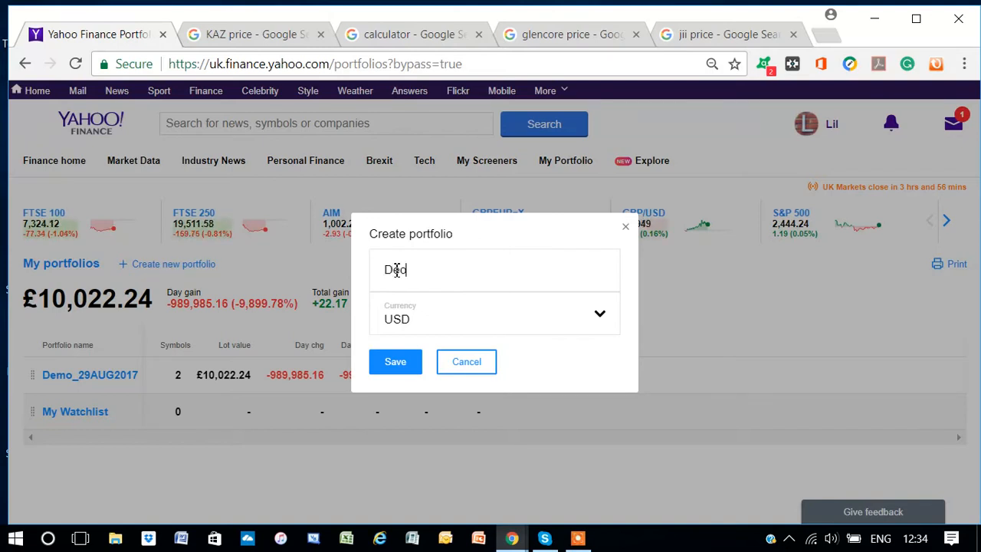
type("monstr")
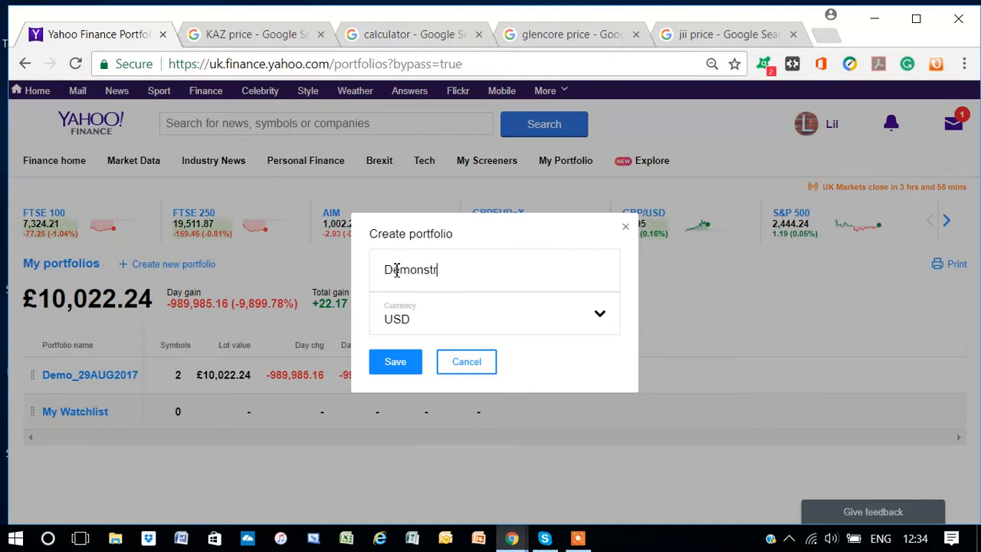
type("ation")
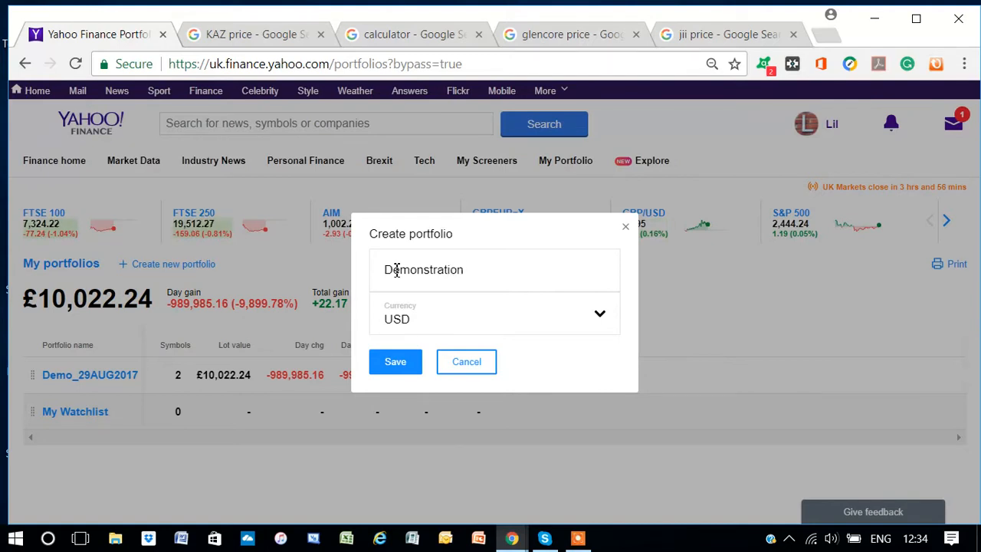
type("_30A")
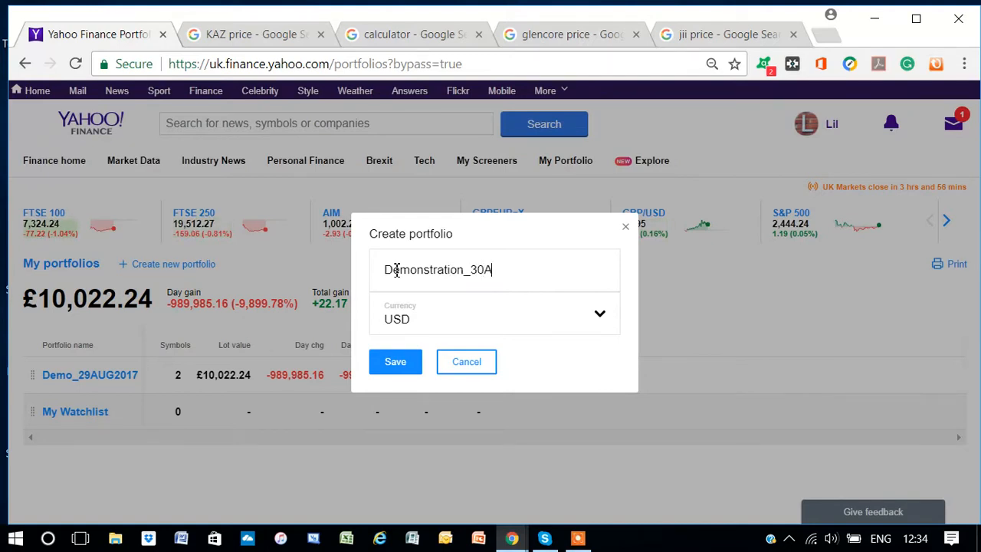
type("7")
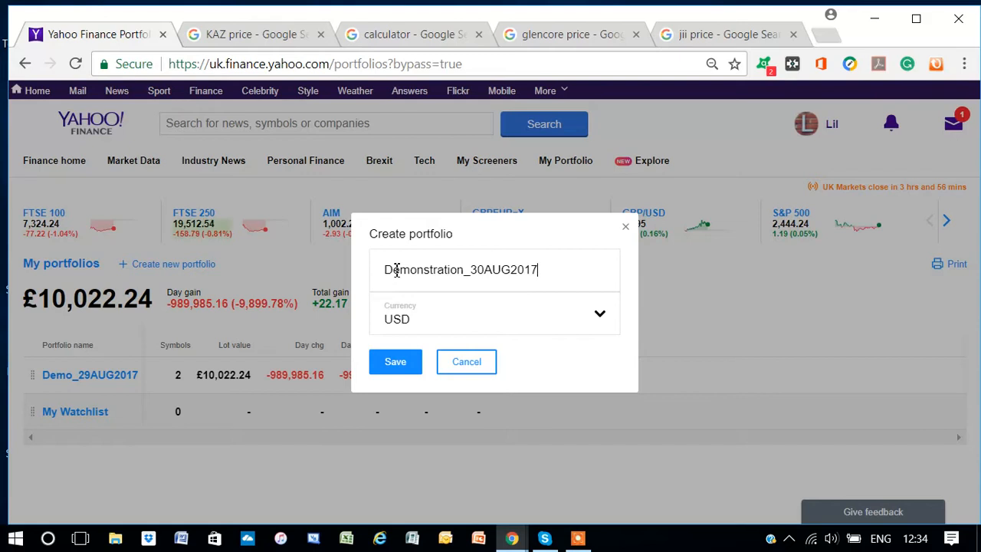
left_click(449, 322)
left_click(429, 69)
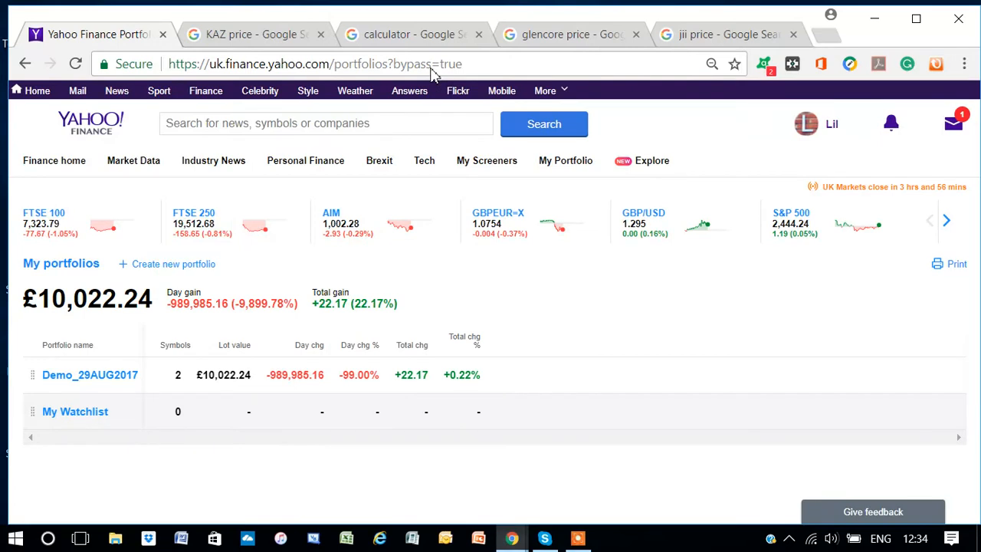
left_click(66, 270)
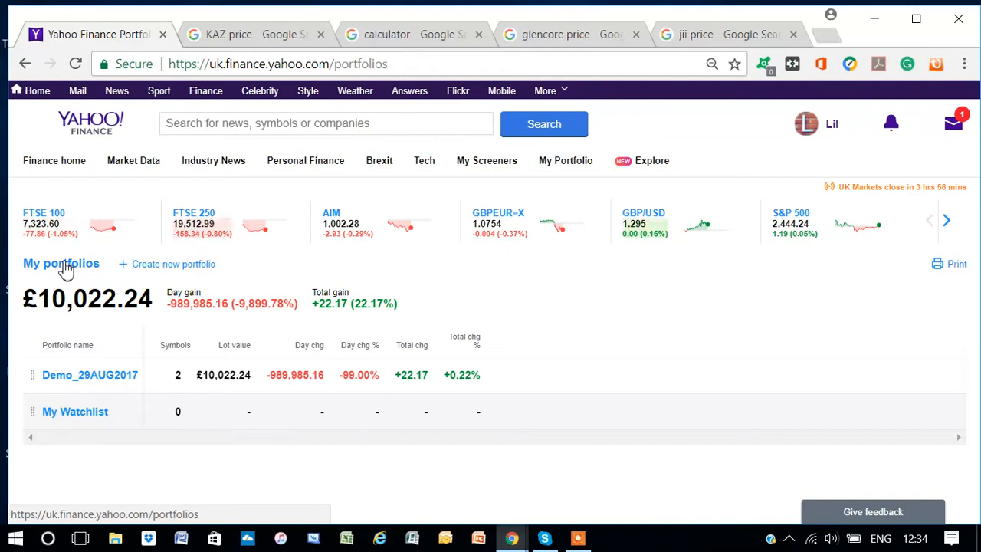
Create and save the GBP portfolio Demonstration_30AUG2017 from the drafted name
left_click(151, 268)
type("Demonstration_30AUG2017")
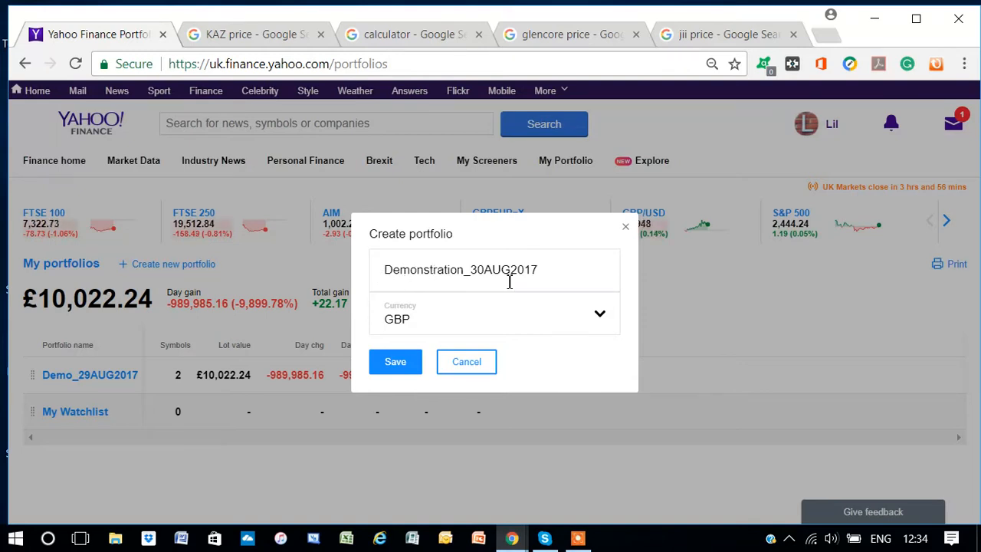
left_click(394, 368)
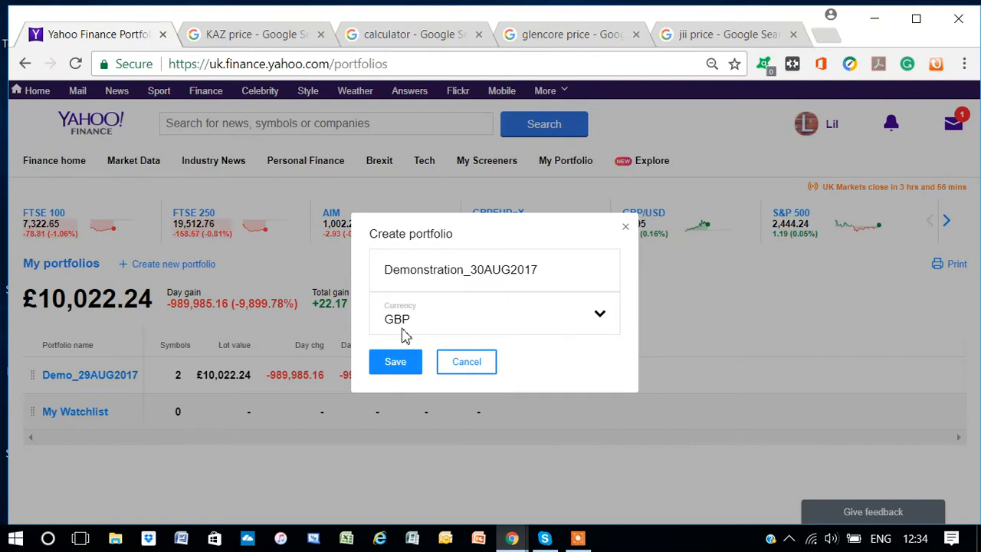
left_click(394, 366)
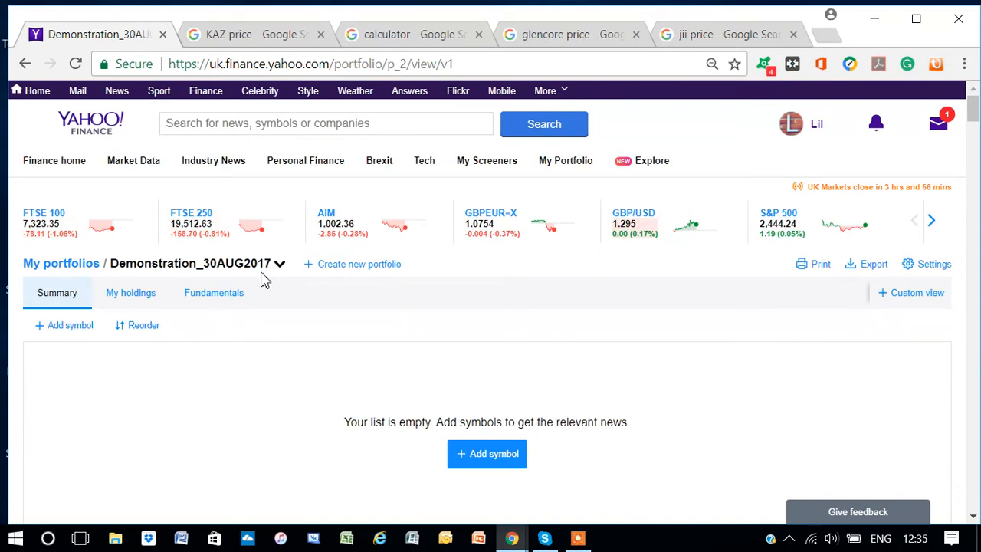
Add London-listed GLEN.L to the portfolio via the Add symbols dialog and close it
left_click(41, 331)
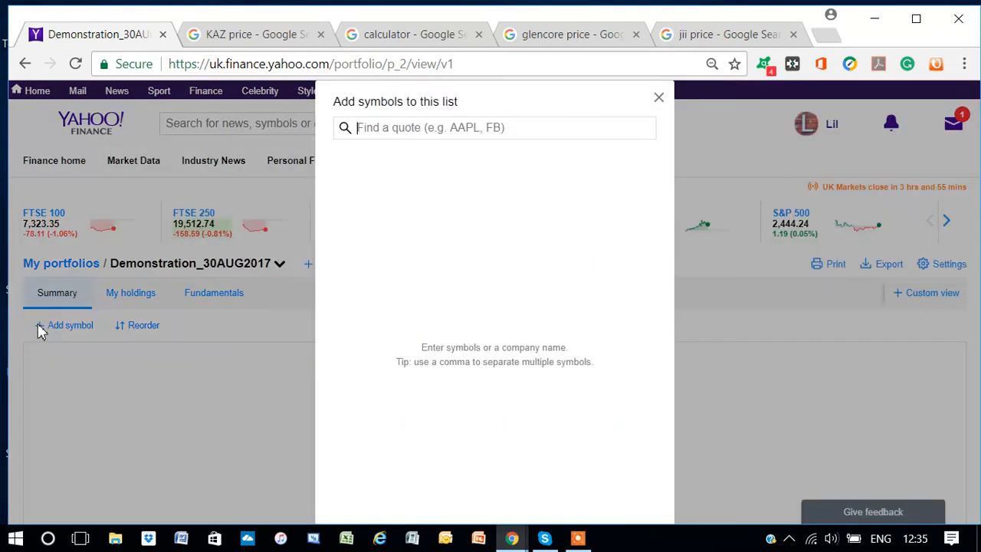
left_click(392, 136)
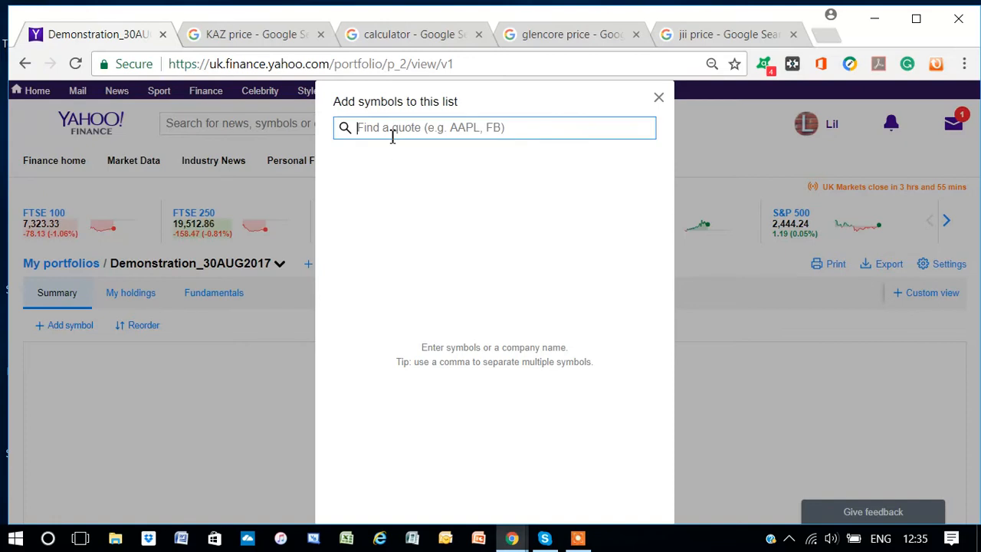
type("g")
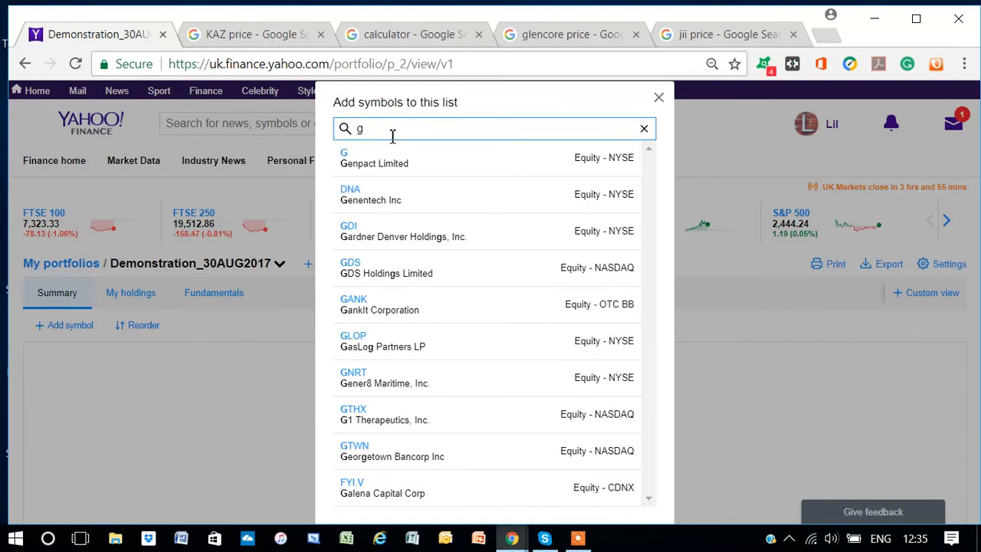
type("lencol")
key("BackSpace")
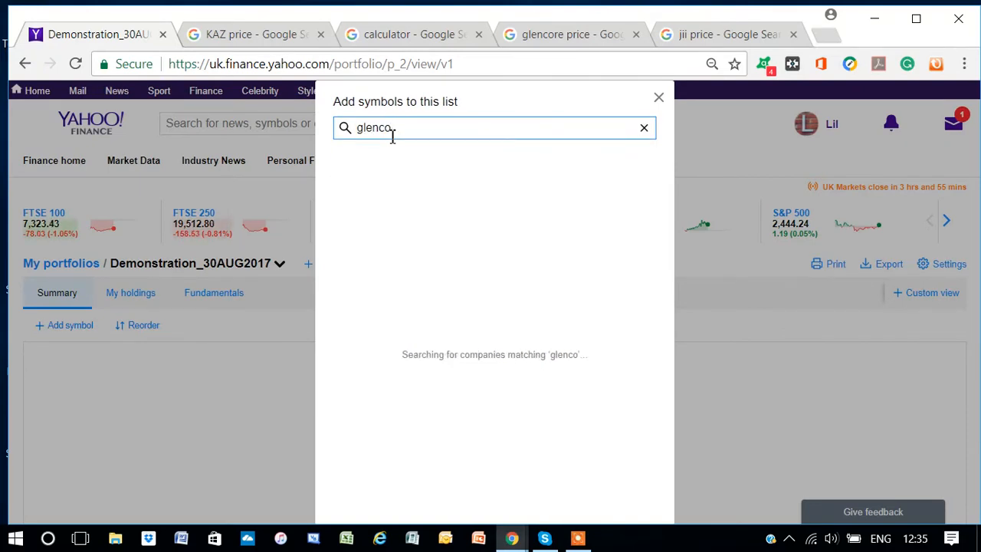
type("re")
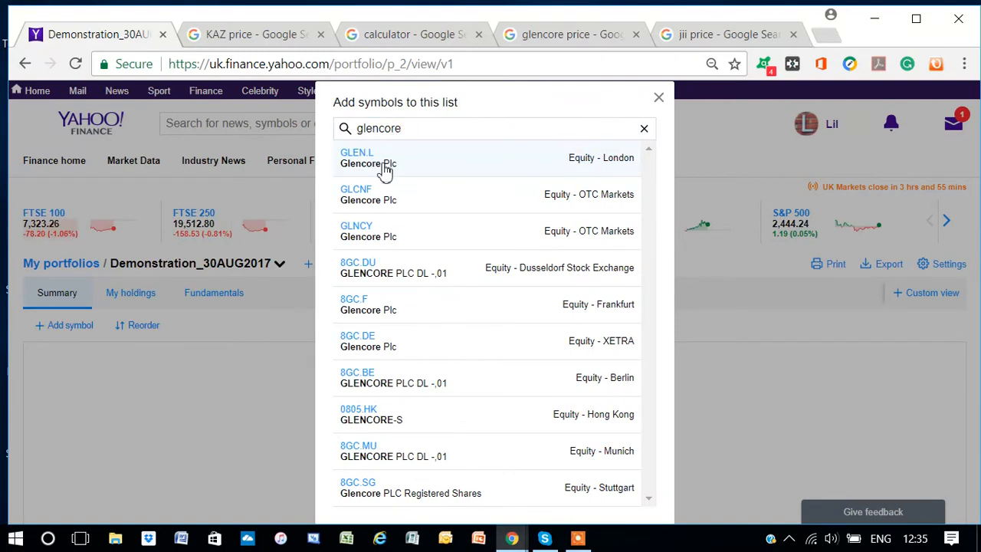
left_click(385, 170)
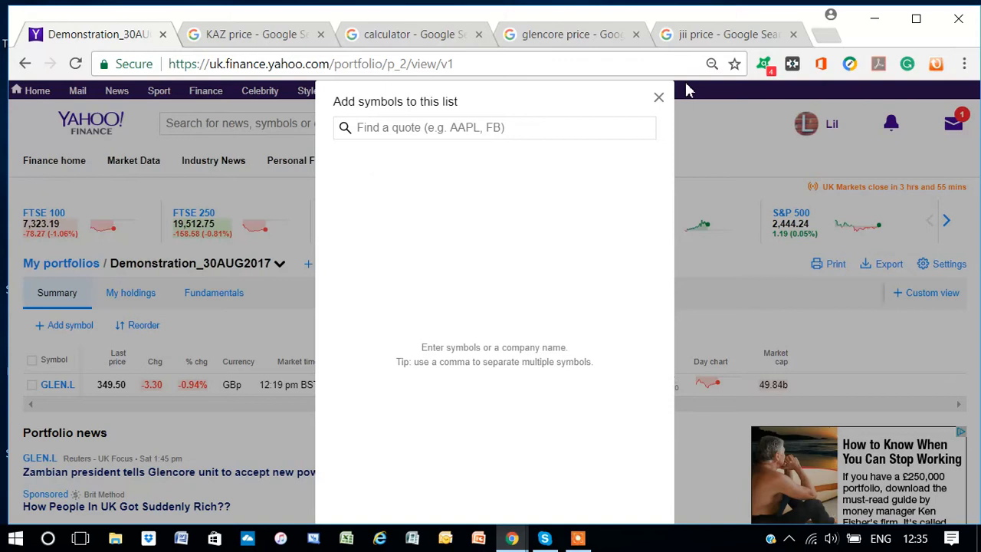
left_click(658, 97)
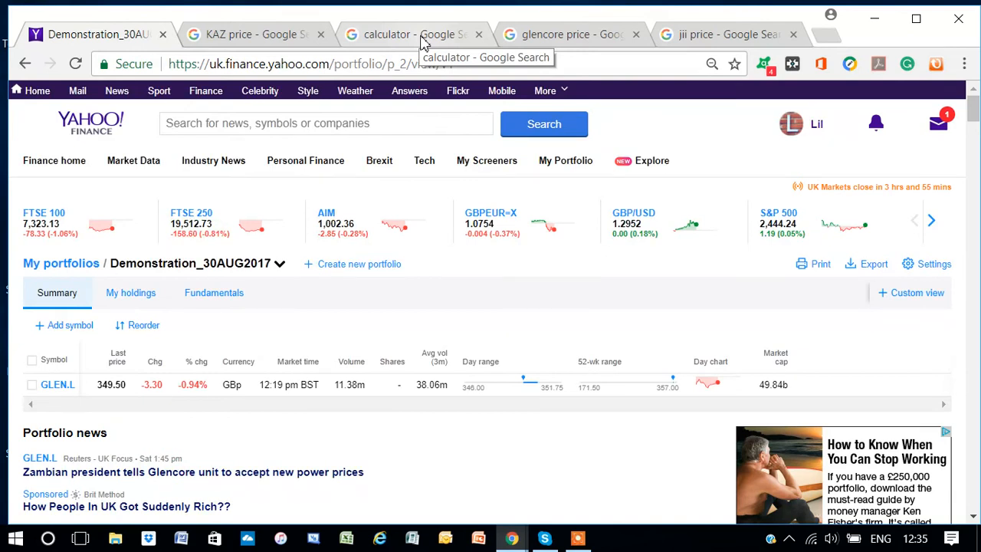
Enter 499900 ÷ on the Google calculator, checking the Glencore share price in between
left_click(421, 42)
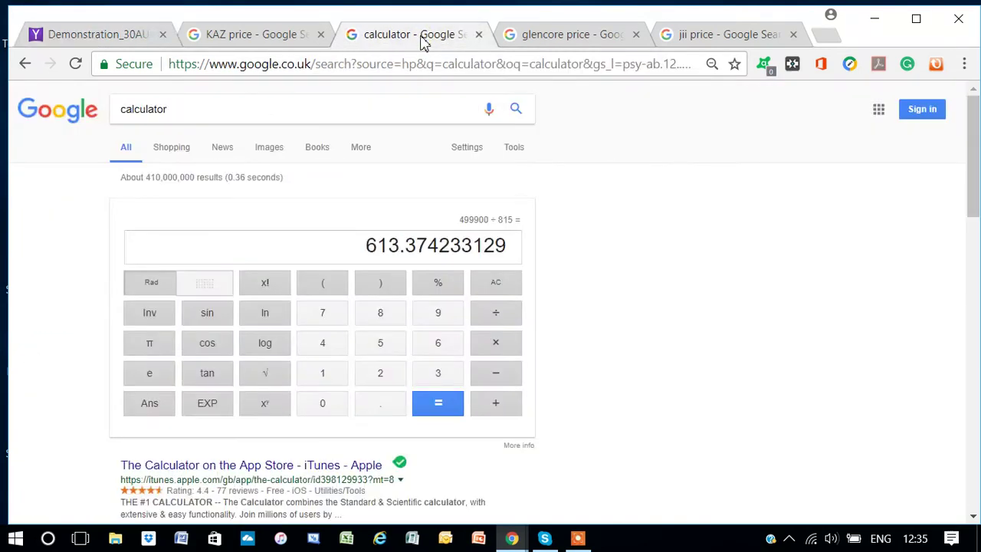
left_click(326, 350)
double_click(436, 321)
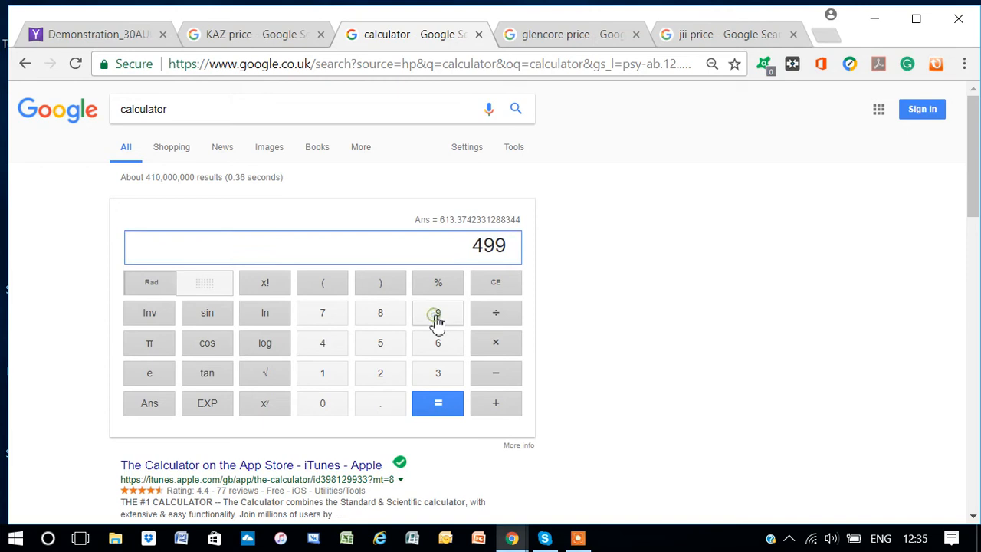
left_click(436, 321)
left_click(325, 406)
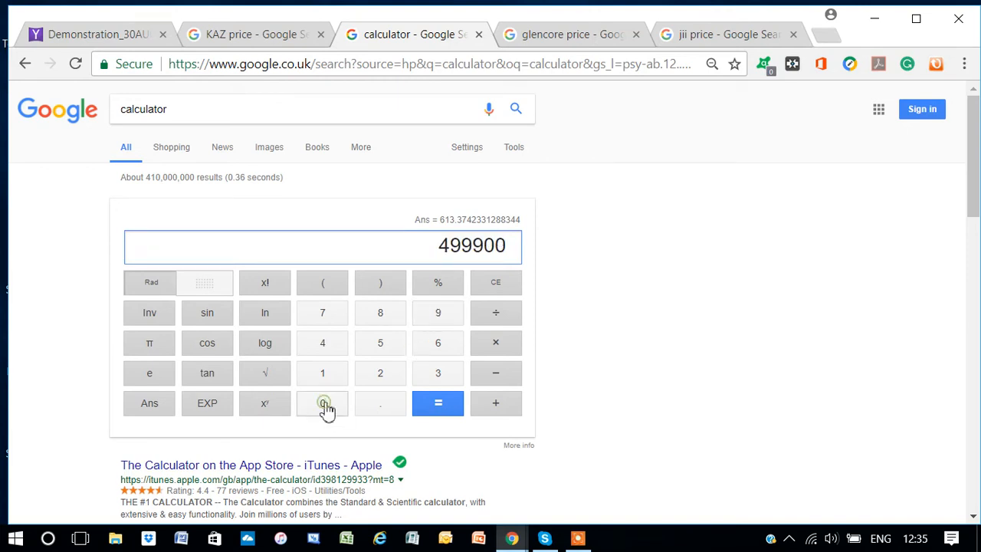
left_click(487, 314)
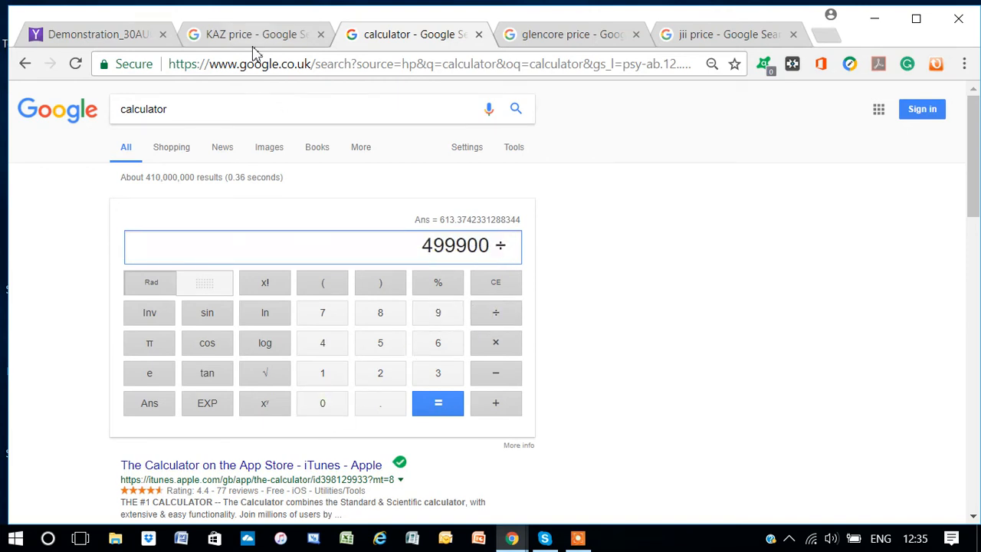
left_click(554, 44)
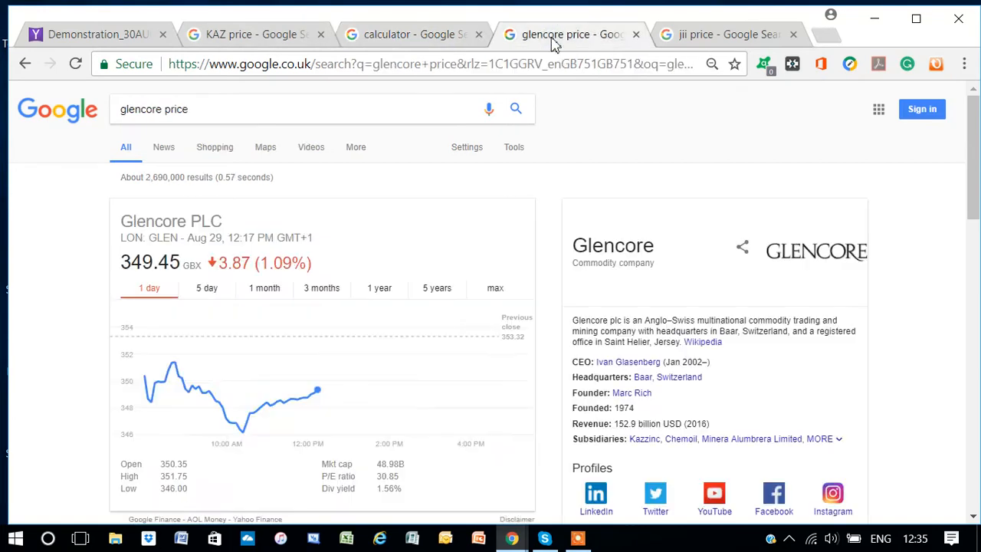
left_click(391, 39)
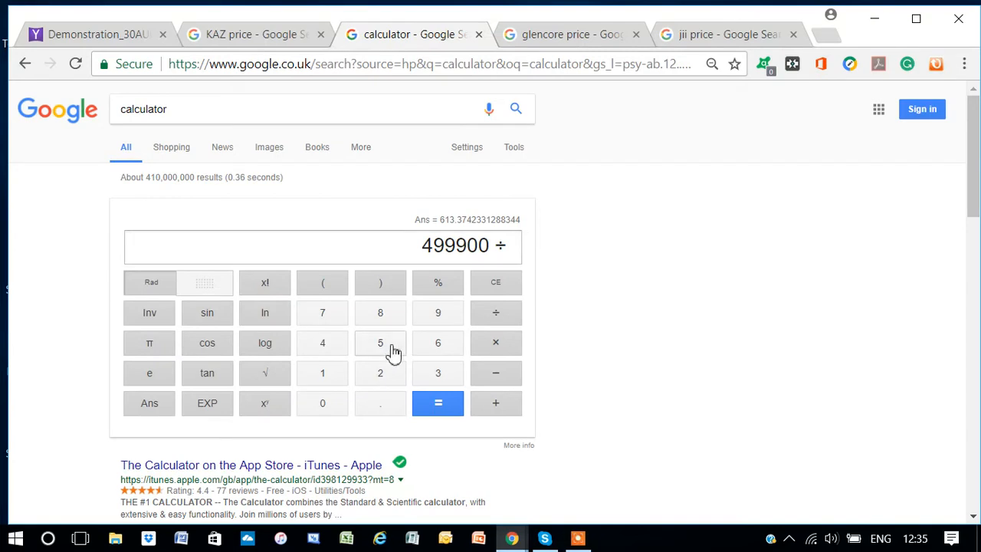
Divide by 349.45 to get 1430.53 shares, then return to the Yahoo Finance portfolio
left_click(437, 376)
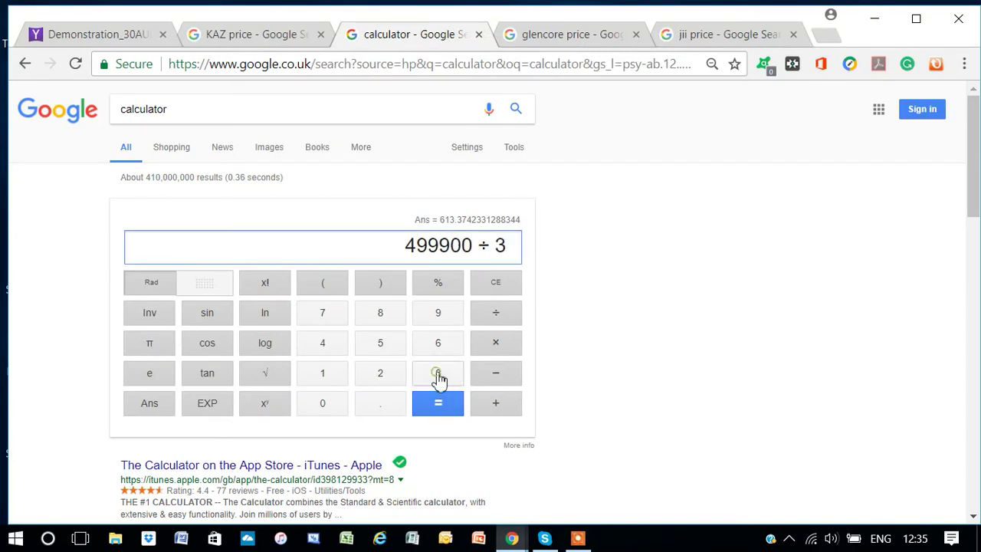
left_click(329, 347)
left_click(448, 307)
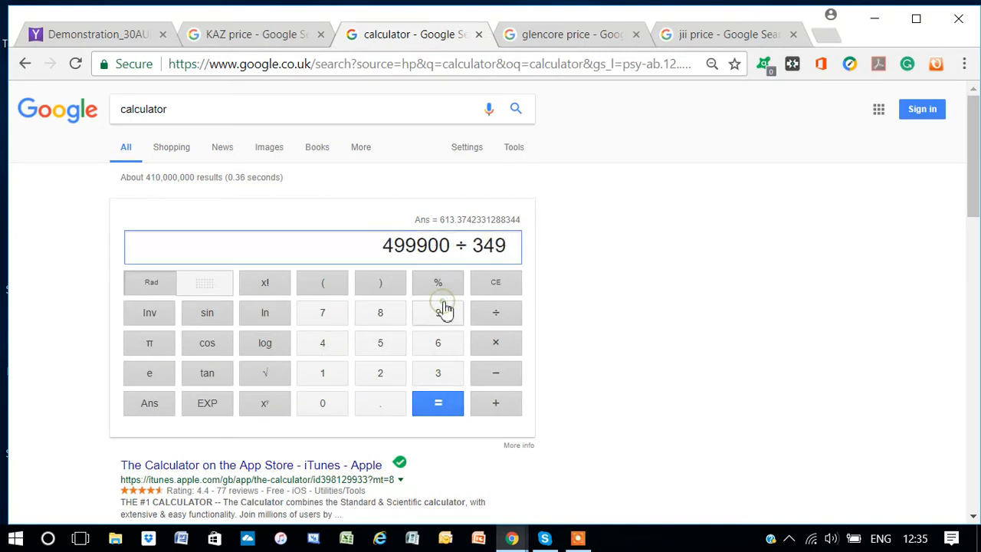
left_click(383, 409)
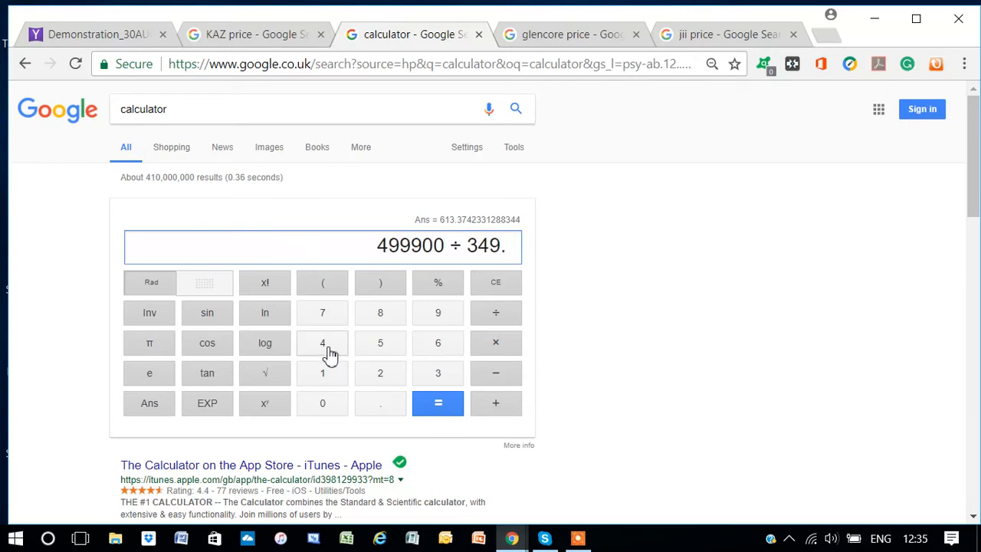
left_click(327, 352)
left_click(377, 348)
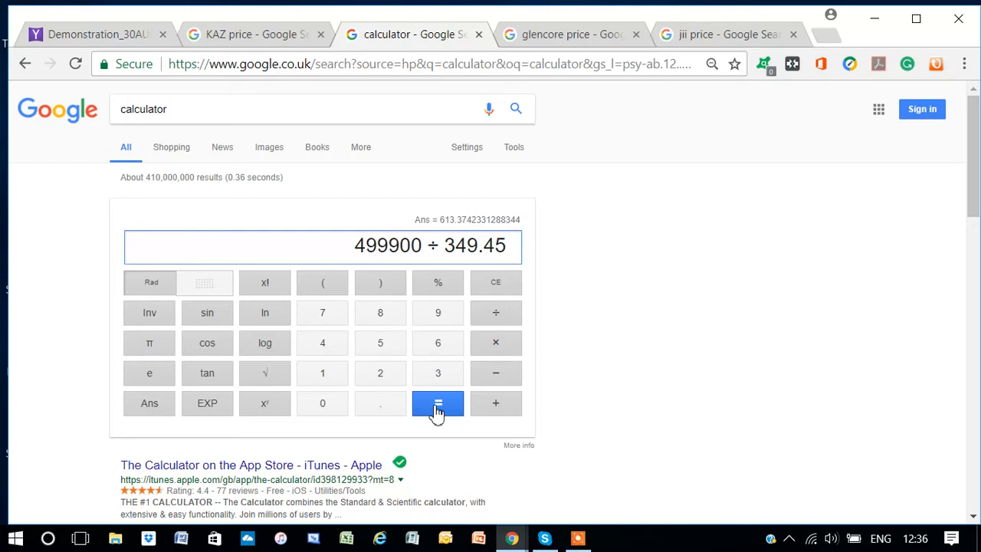
left_click(436, 406)
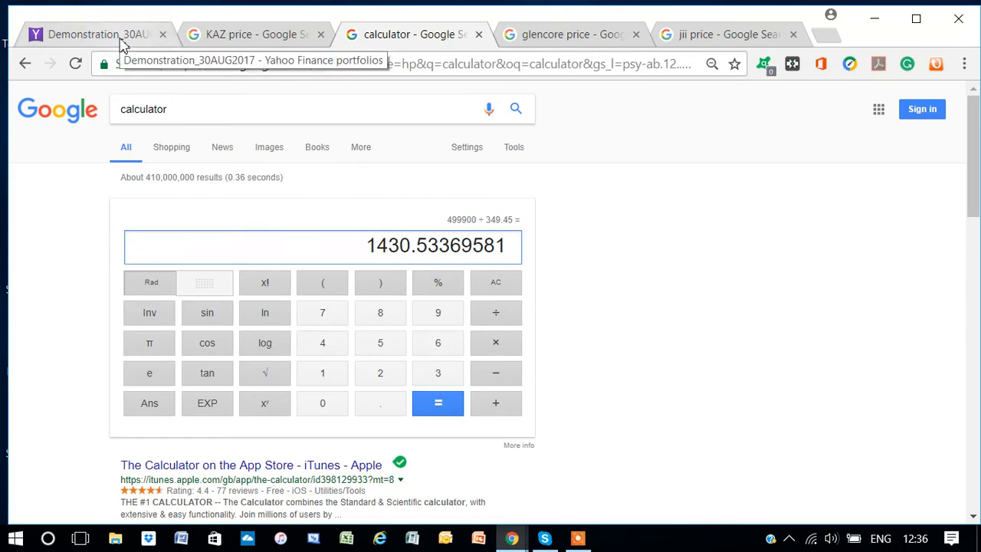
left_click(120, 44)
mouse_move(192, 263)
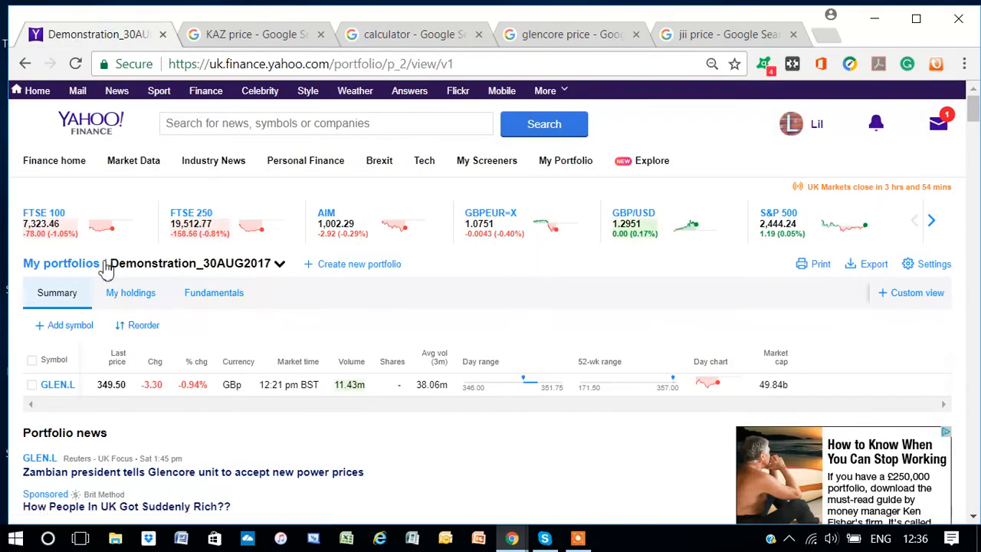
Add a lot row under GLEN.L in the holdings view, checking the calculated share count
left_click(130, 299)
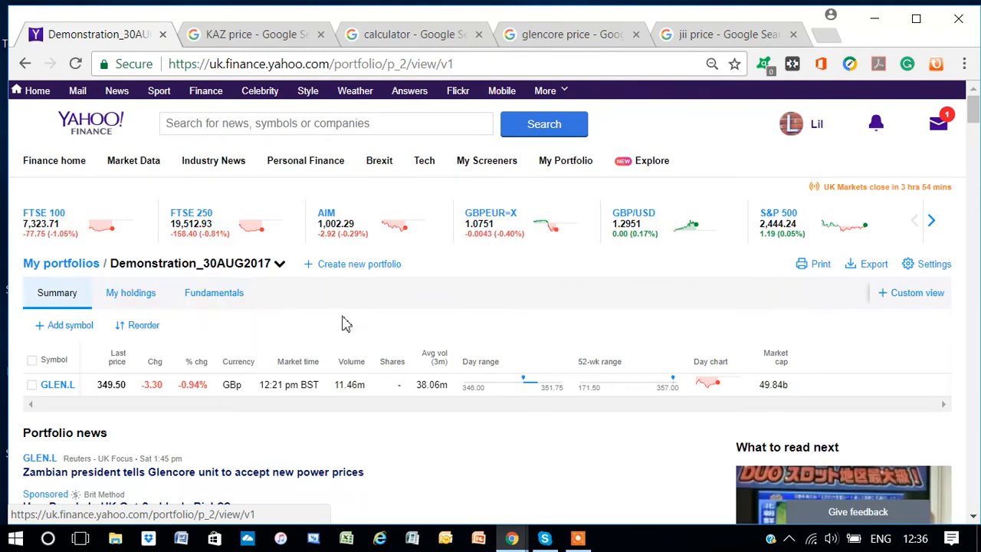
left_click(143, 302)
left_click(226, 393)
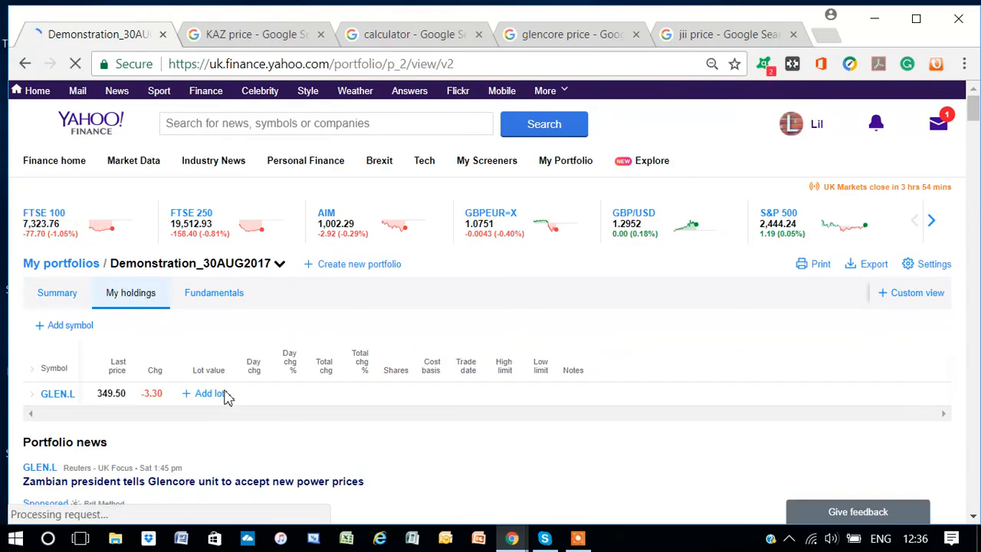
left_click(188, 404)
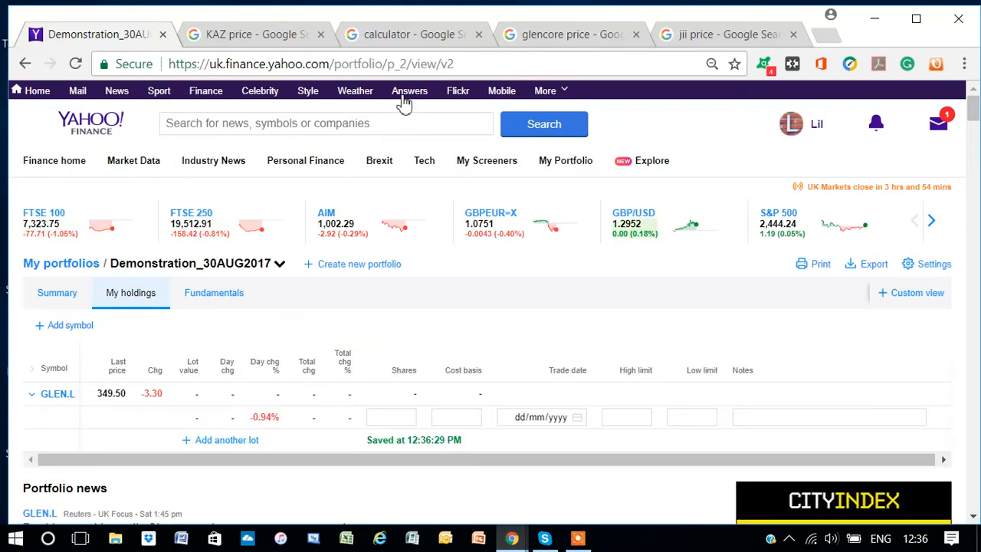
left_click(373, 40)
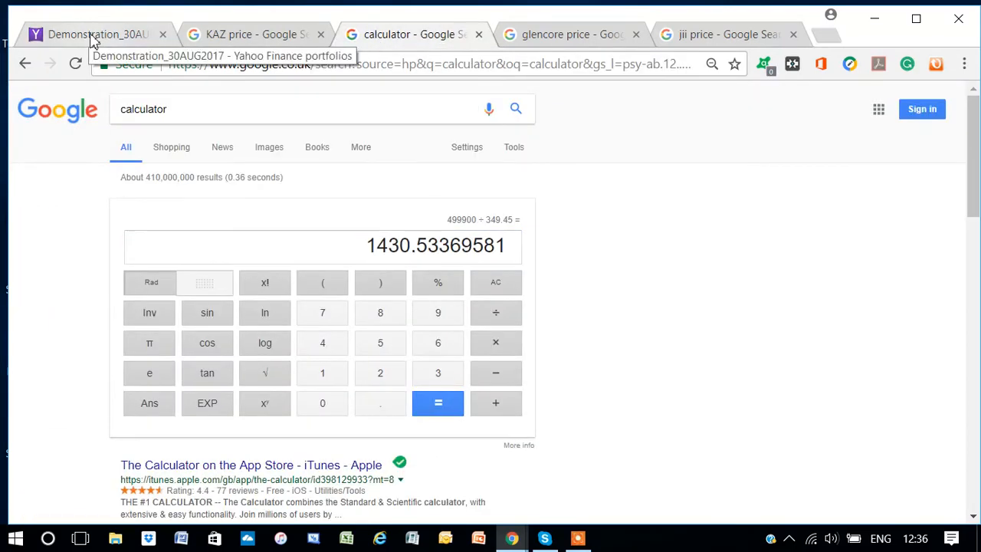
left_click(90, 35)
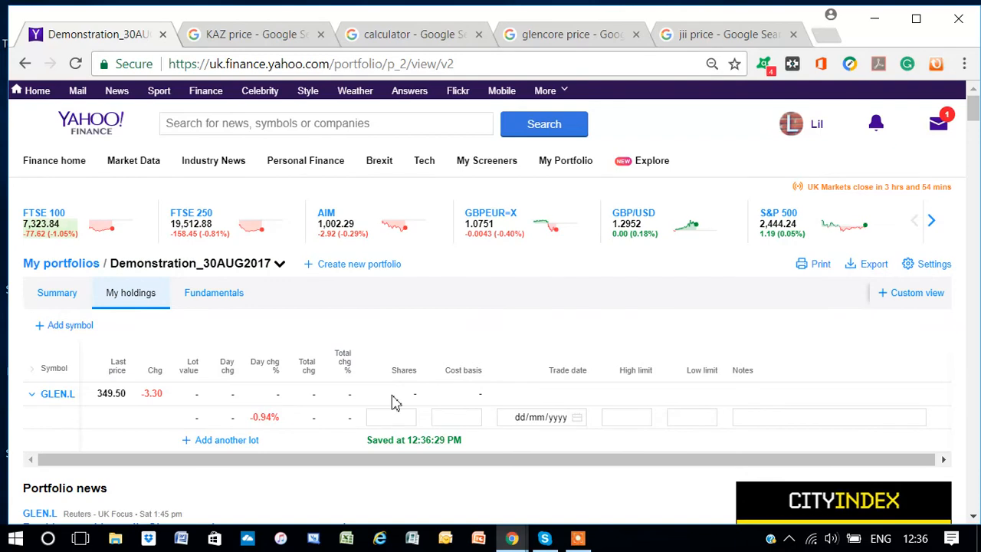
Record the GLEN.L lot as 1430 shares at 349.45 cost basis with trade date 29/08/2017
left_click(403, 423)
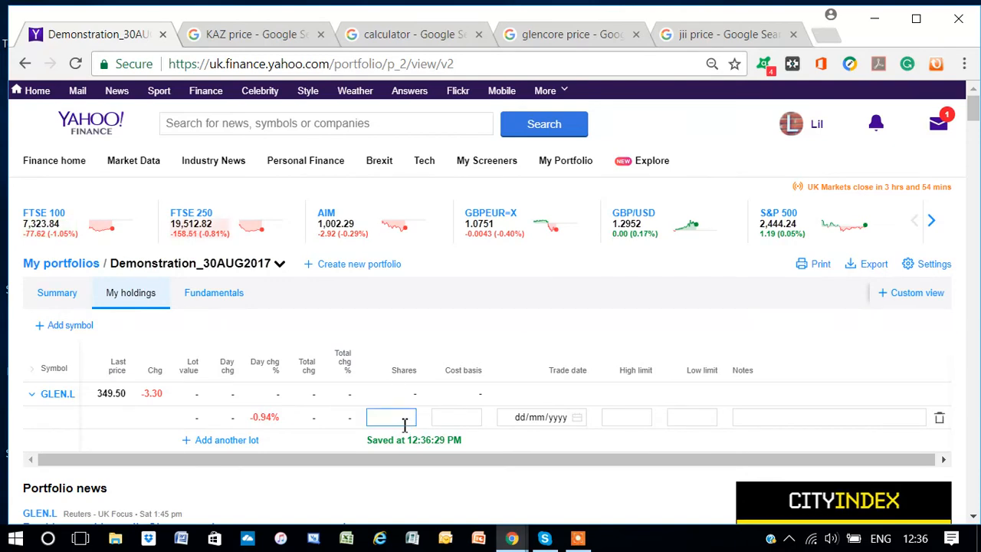
type("1430")
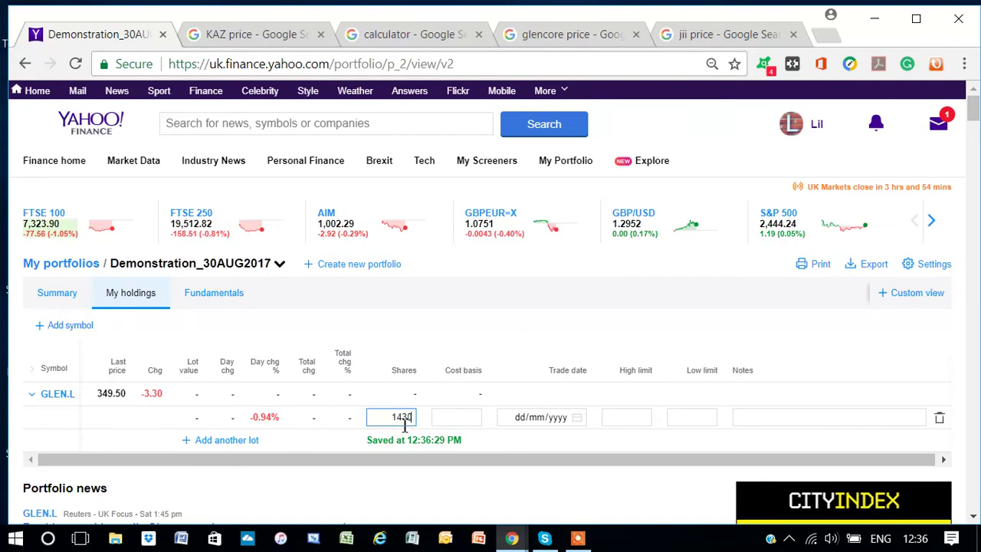
left_click(475, 417)
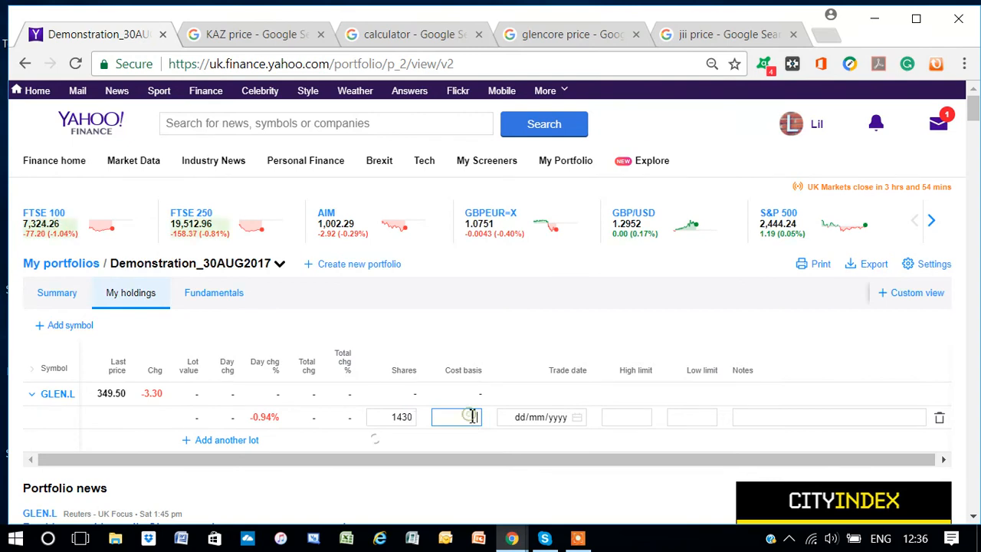
left_click(546, 40)
left_click(546, 41)
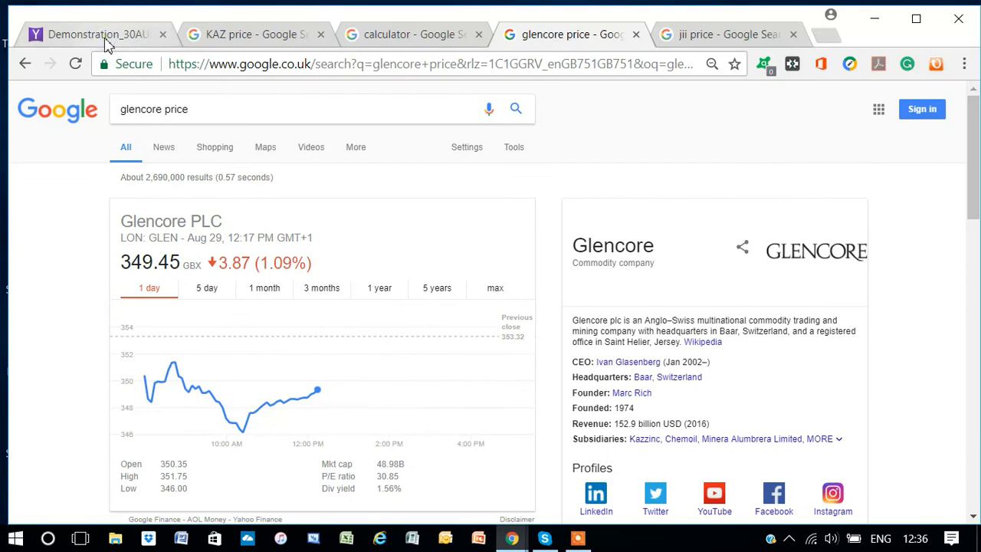
left_click(107, 44)
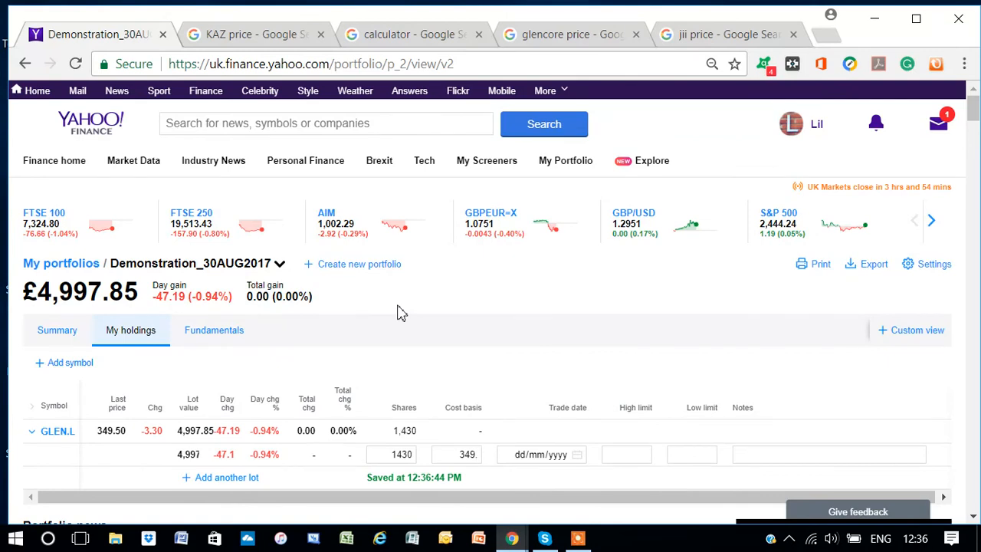
left_click(547, 454)
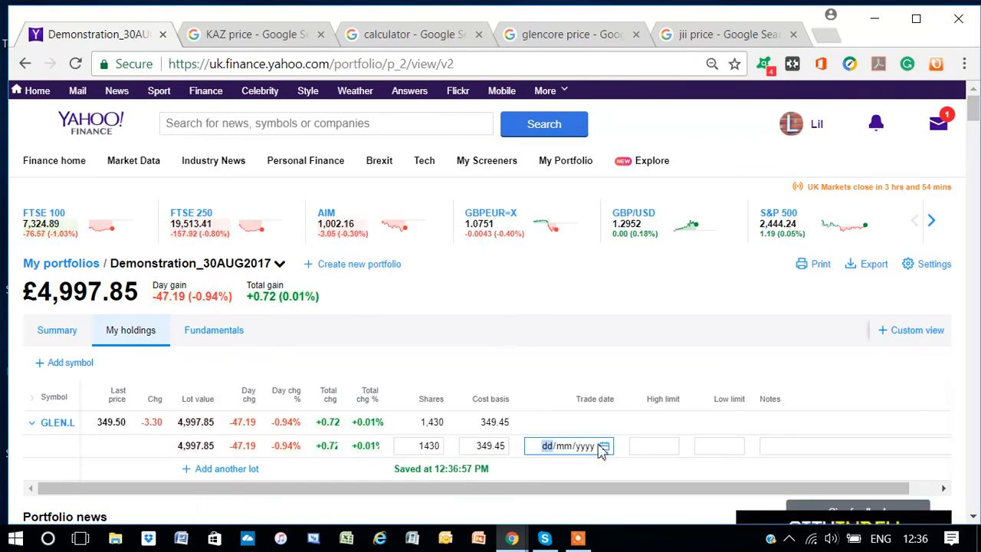
left_click(604, 446)
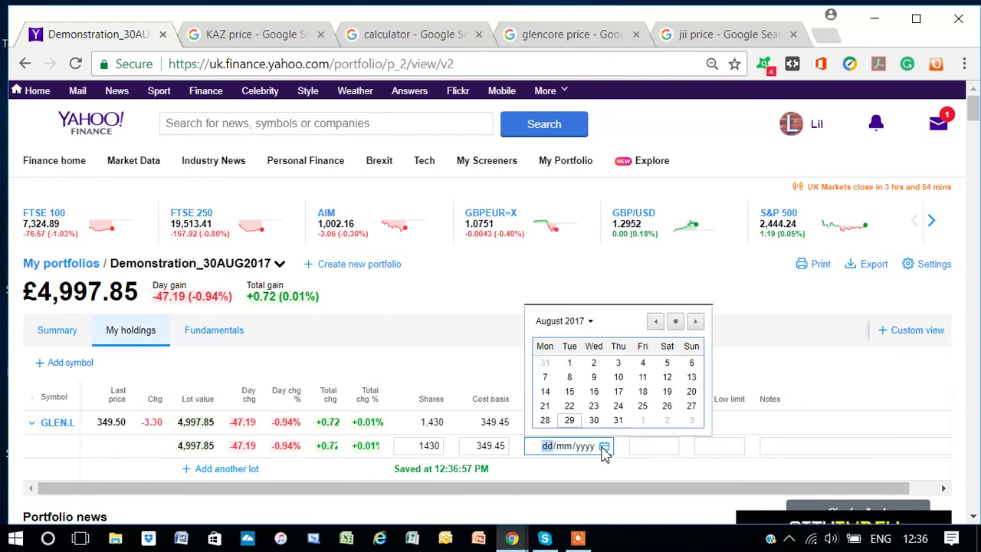
left_click(569, 420)
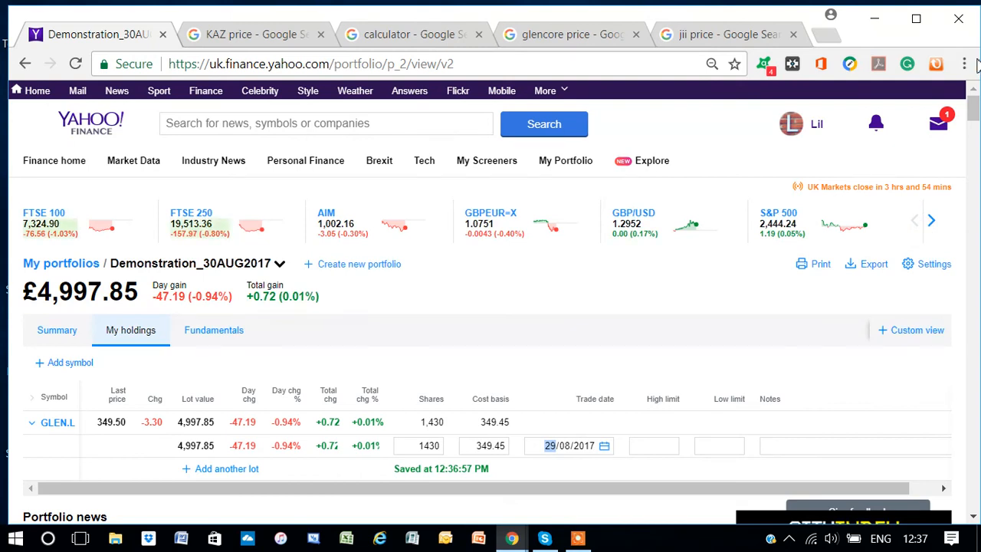
left_click_drag(974, 110, 974, 125)
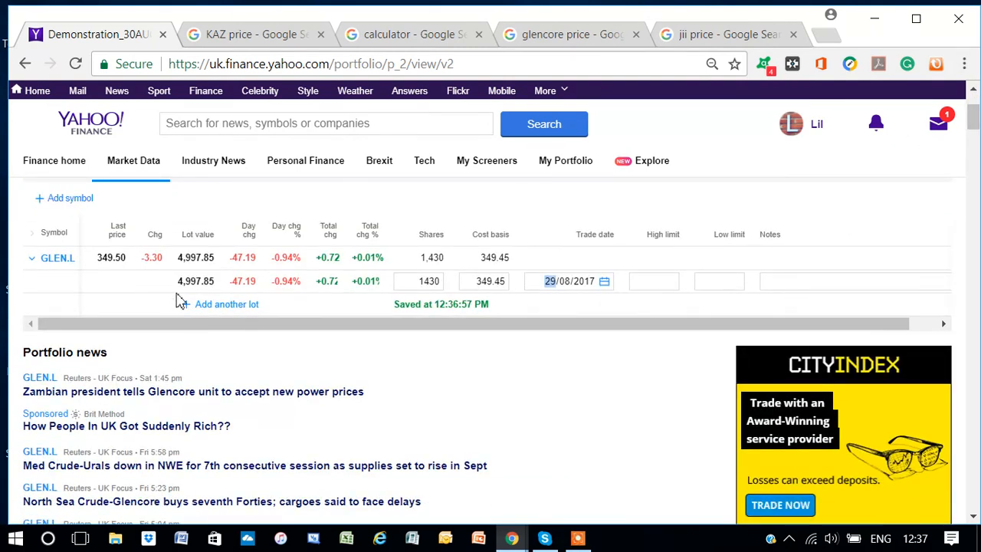
Add KAZ.L (KAZ Minerals plc) as a second holding and close the symbol search
left_click(44, 202)
type("kaz")
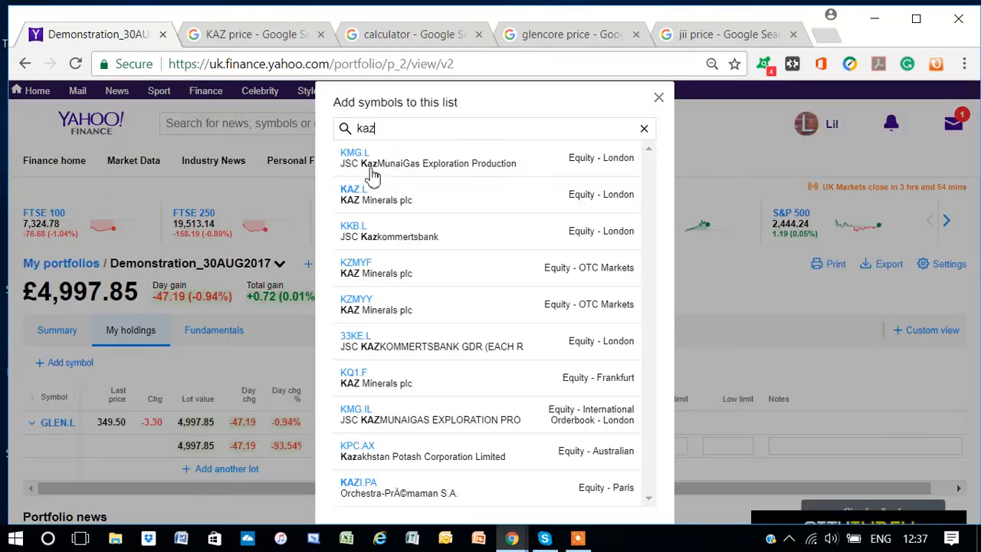
left_click(371, 200)
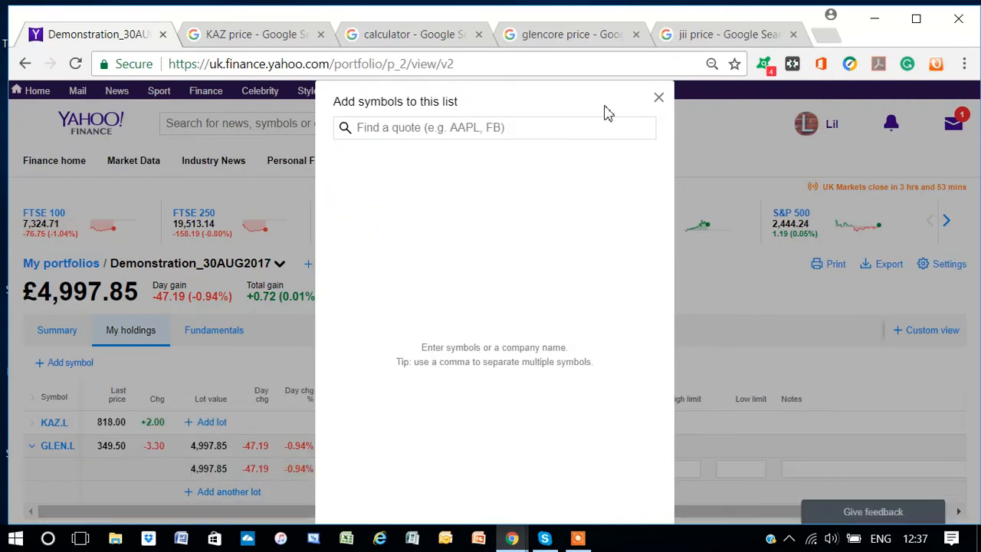
left_click(657, 98)
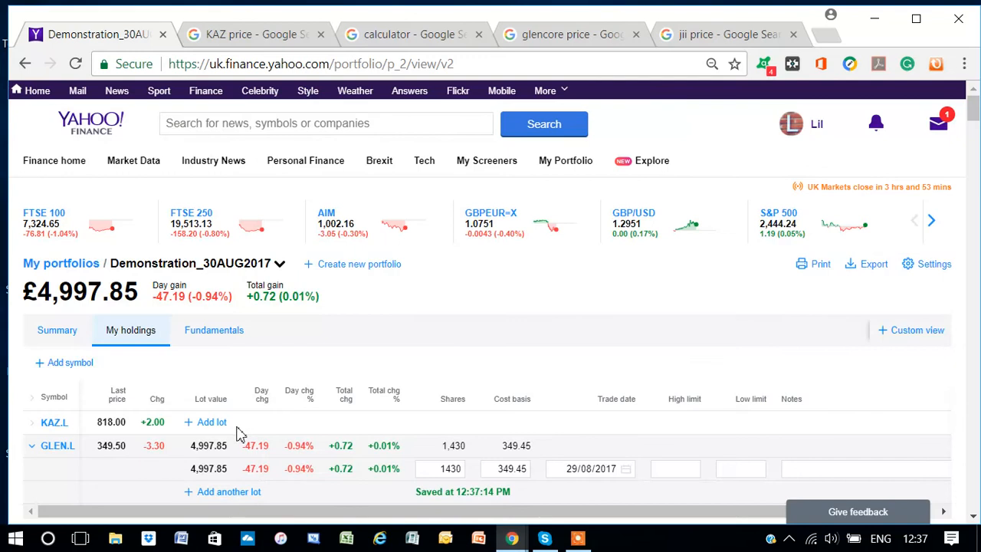
Add a KAZ.L lot of 613 shares and enter its cost basis, checking the KAZ price search
left_click(193, 426)
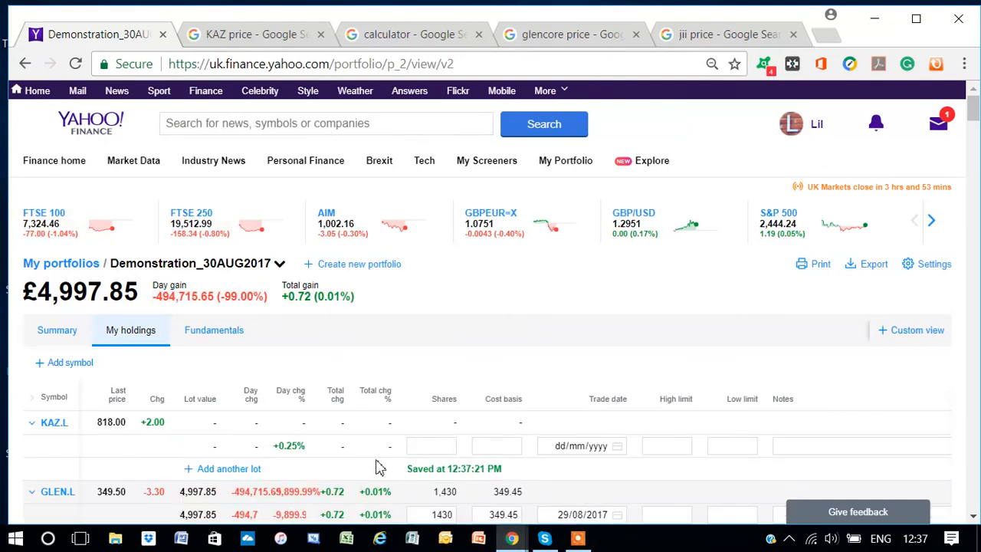
left_click(417, 450)
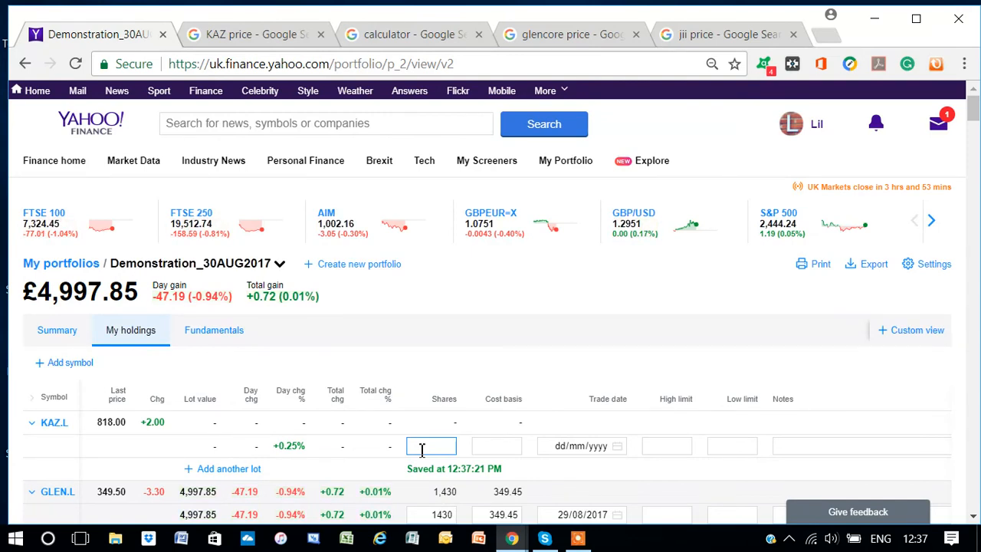
left_click(277, 45)
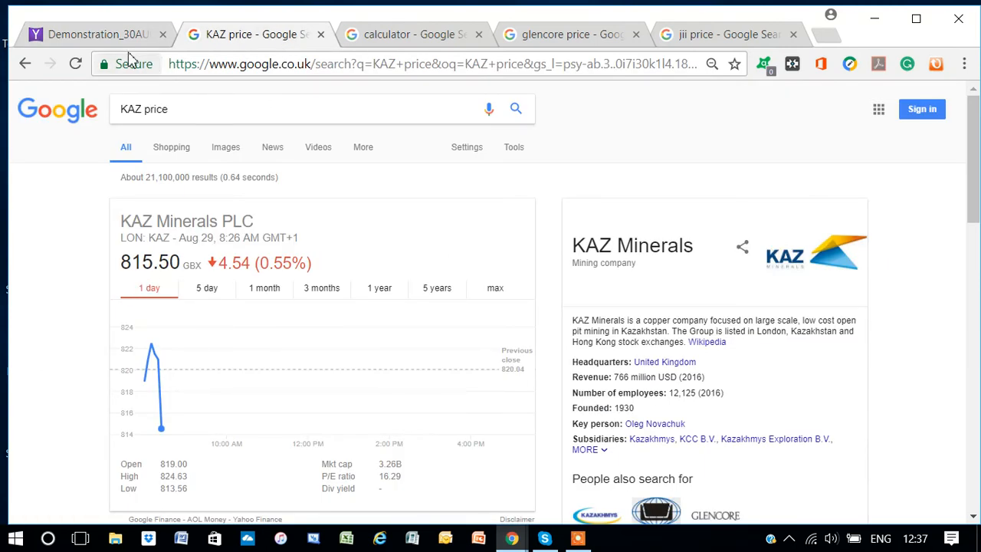
left_click(120, 42)
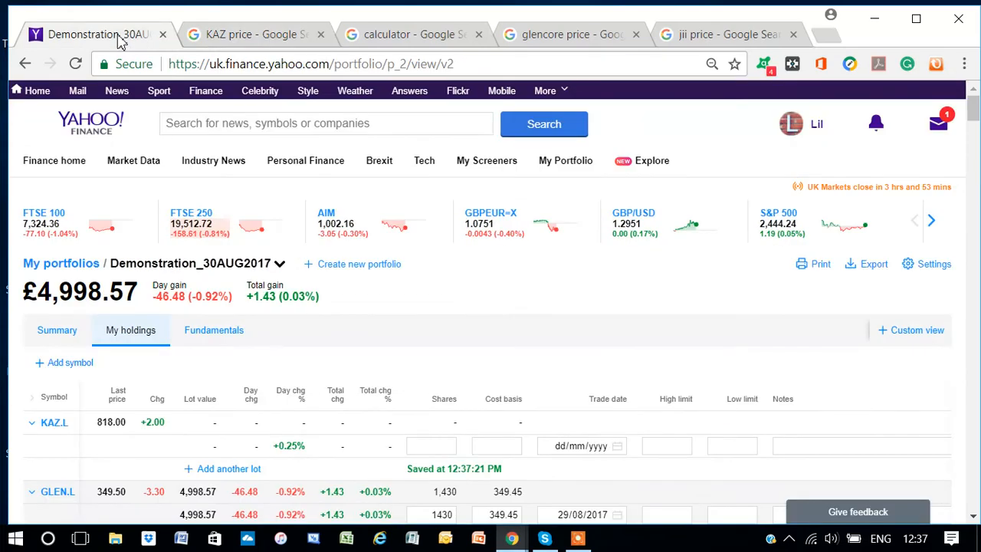
left_click(443, 446)
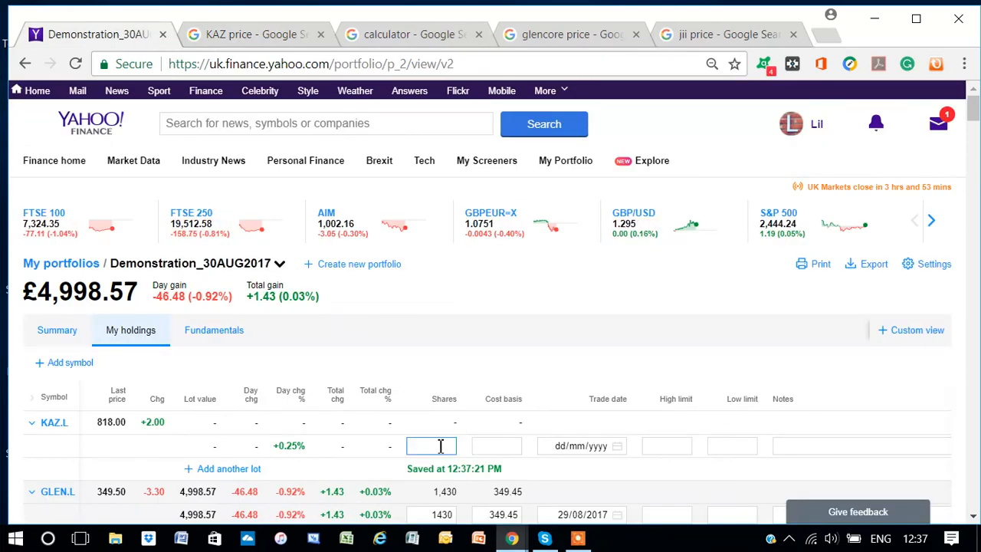
type("613")
left_click(512, 446)
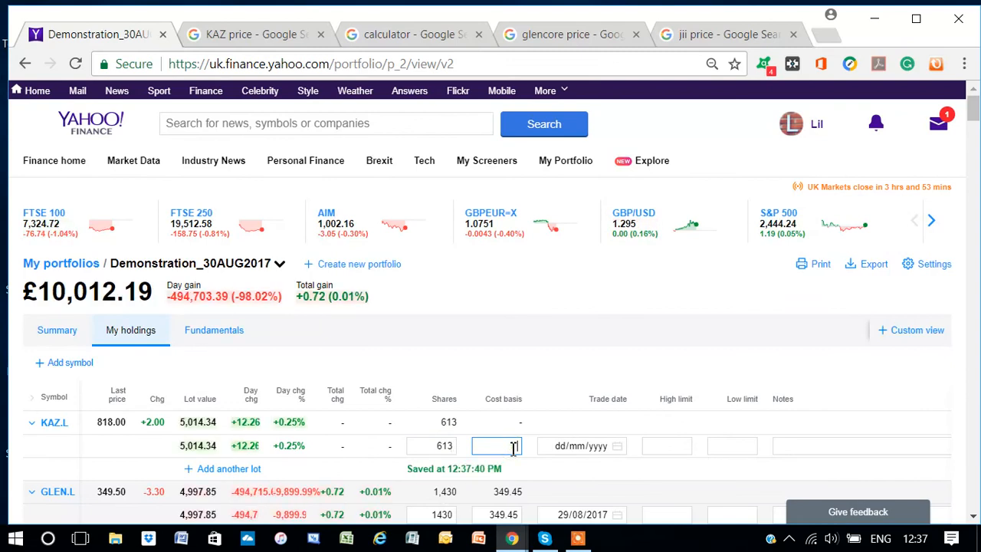
type("818")
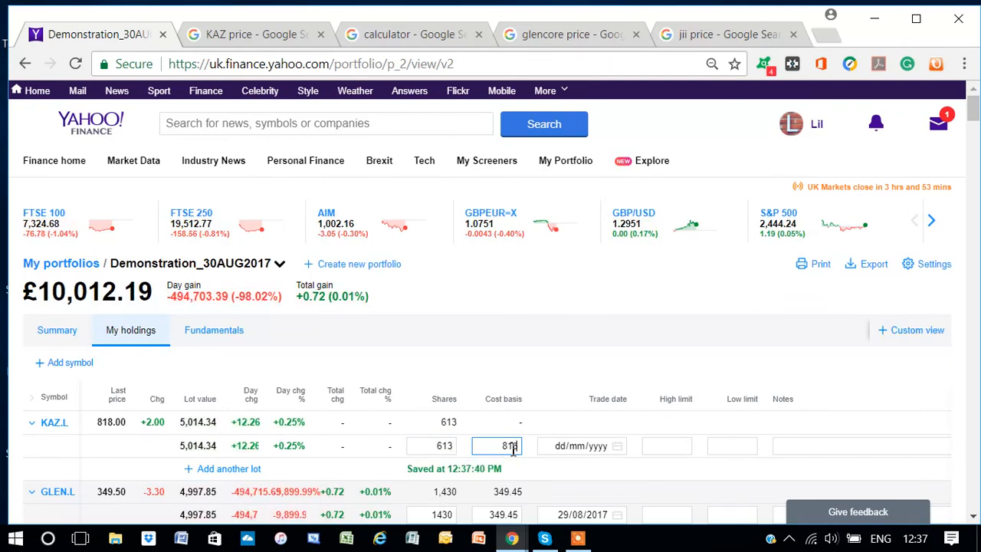
key("Return")
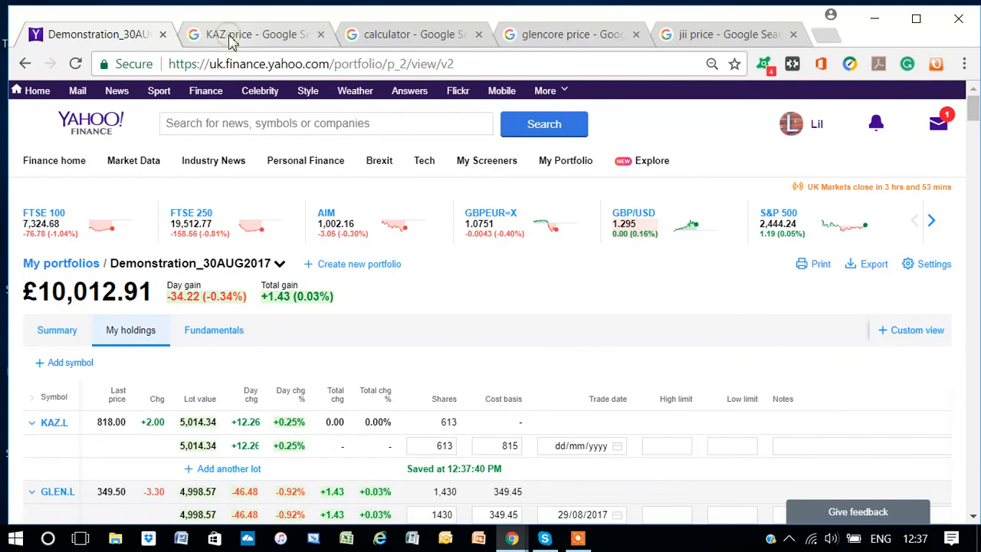
Correct the KAZ.L cost basis to 815.50, set trade date 29/08/2017, and show the portfolio summary
left_click(232, 42)
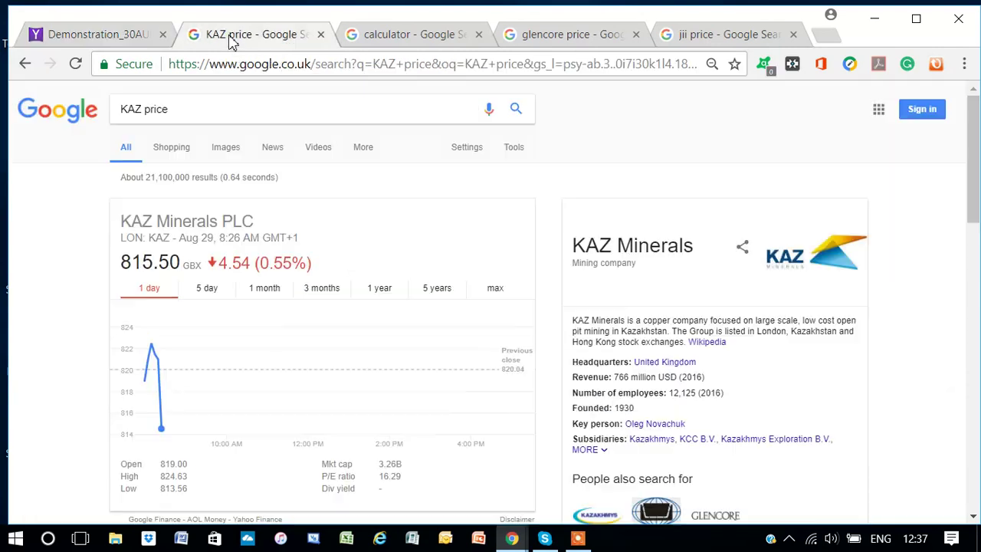
left_click(139, 42)
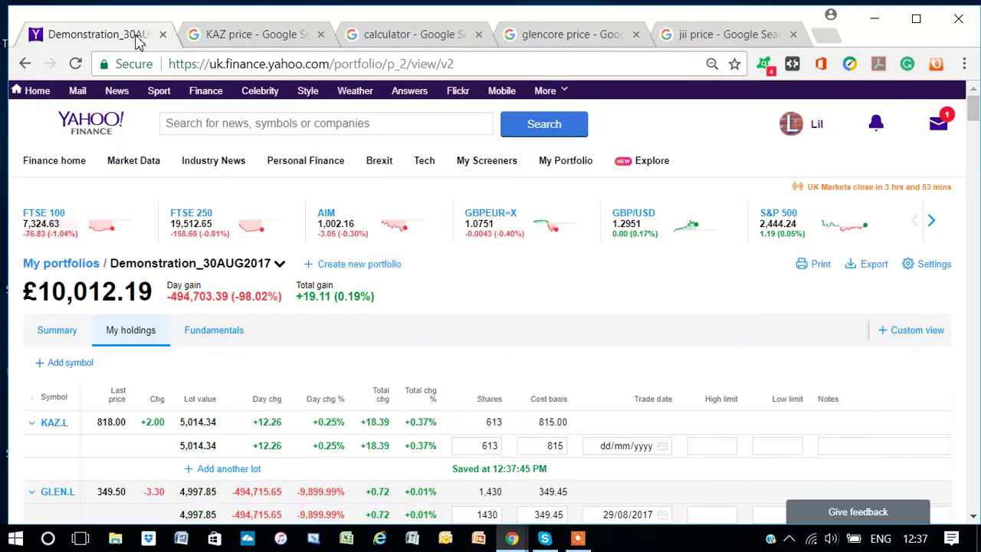
left_click(565, 447)
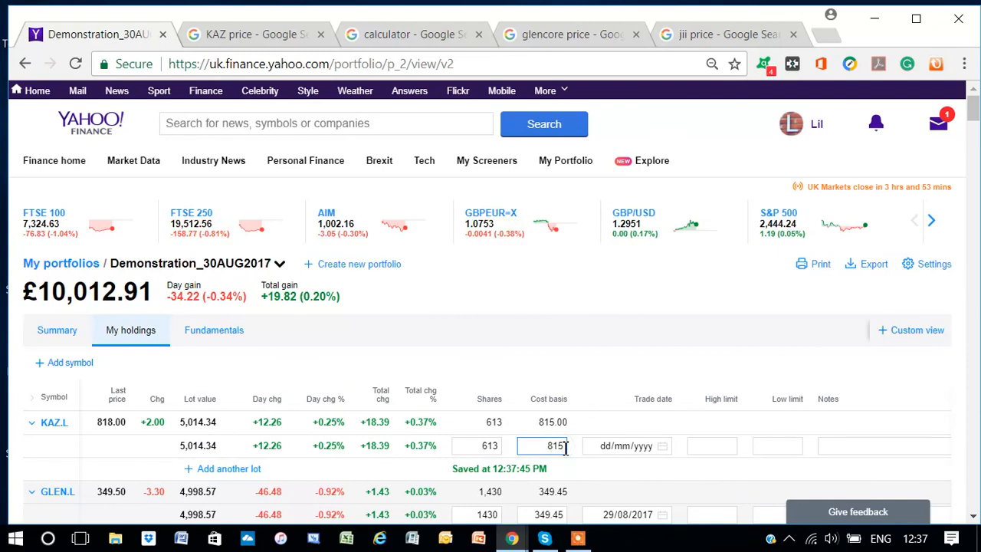
type(".50")
left_click(612, 450)
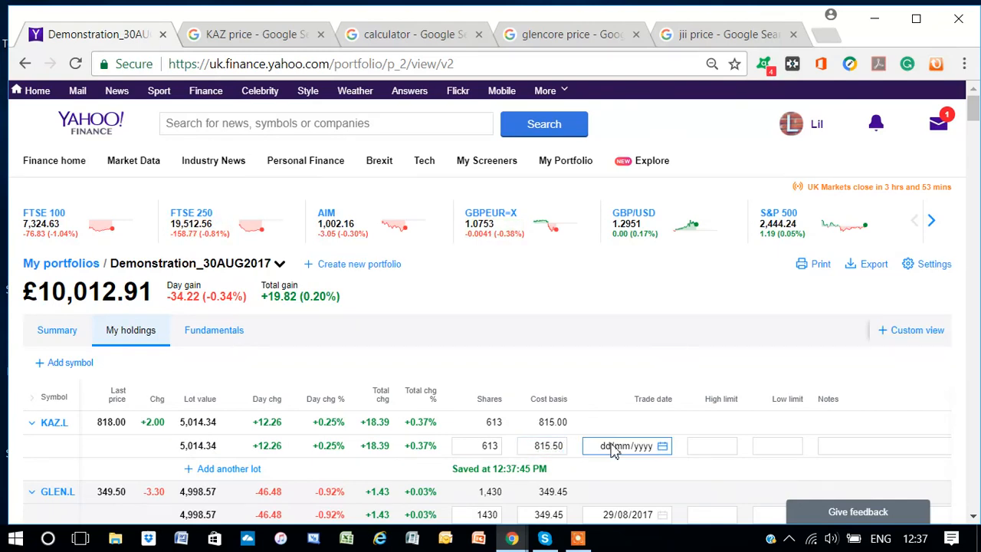
left_click(619, 451)
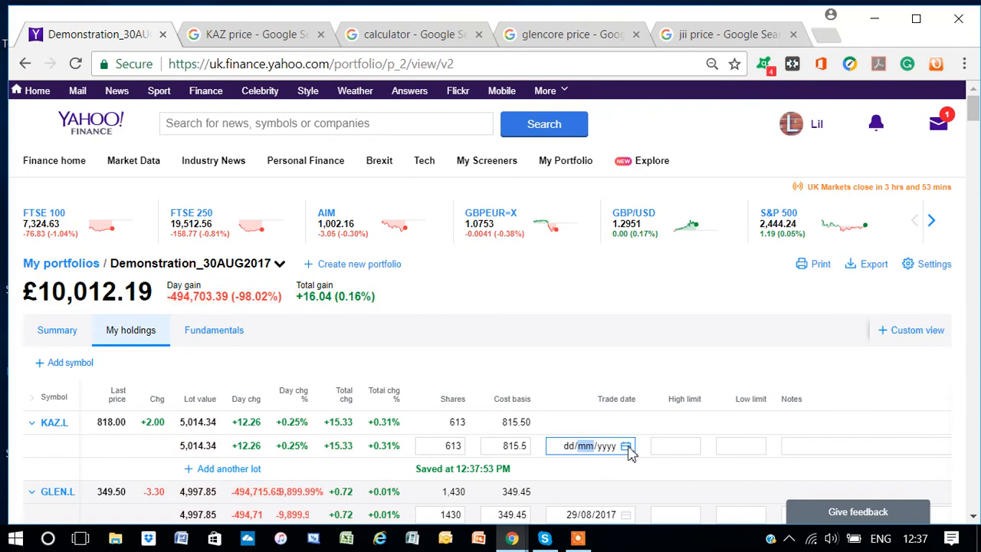
left_click(626, 447)
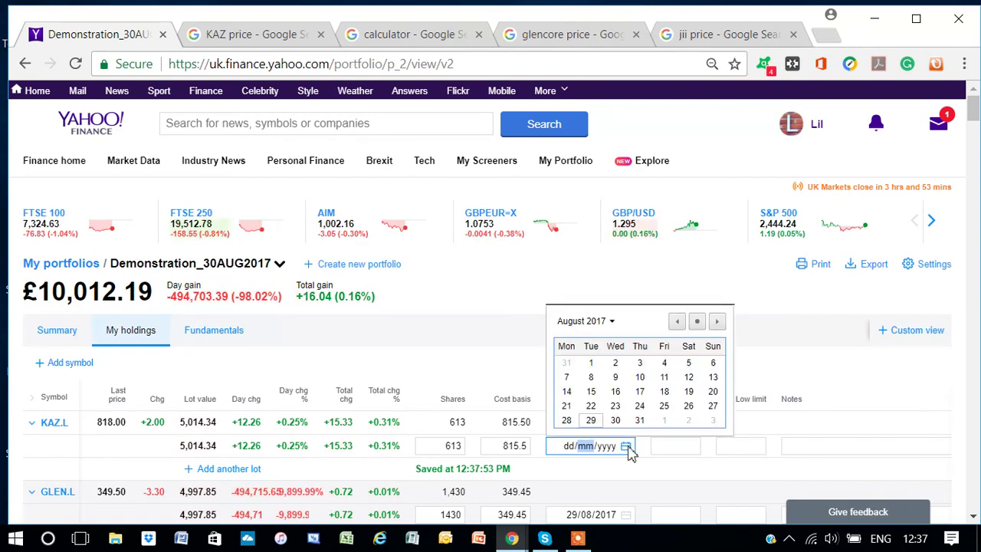
left_click(596, 423)
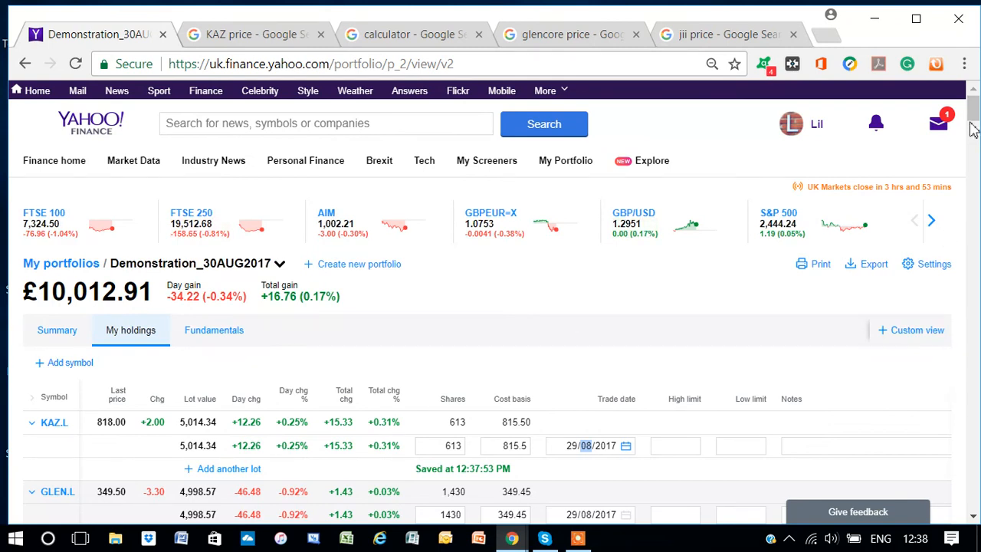
mouse_move(971, 118)
left_mouse_down()
mouse_move(971, 150)
mouse_move(972, 136)
left_mouse_up()
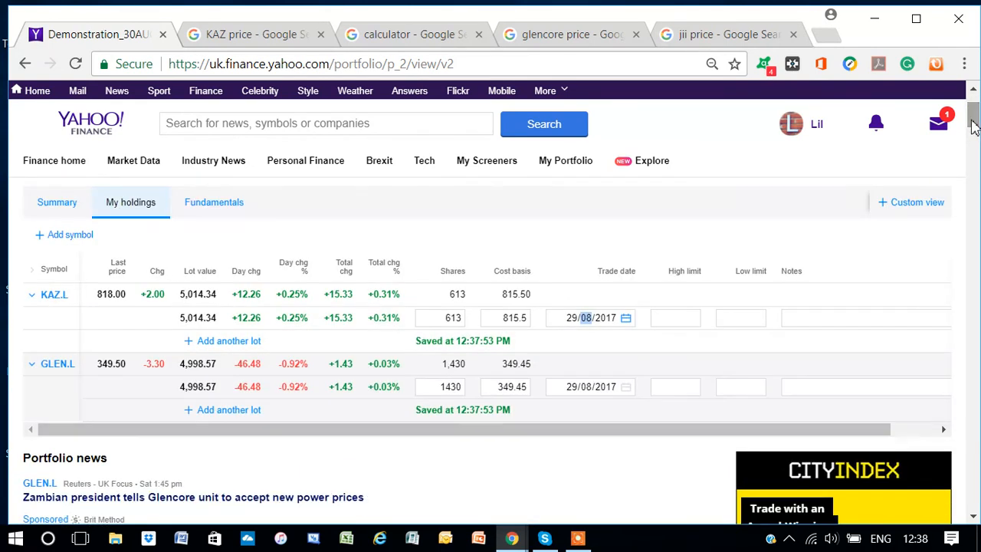
left_click(67, 213)
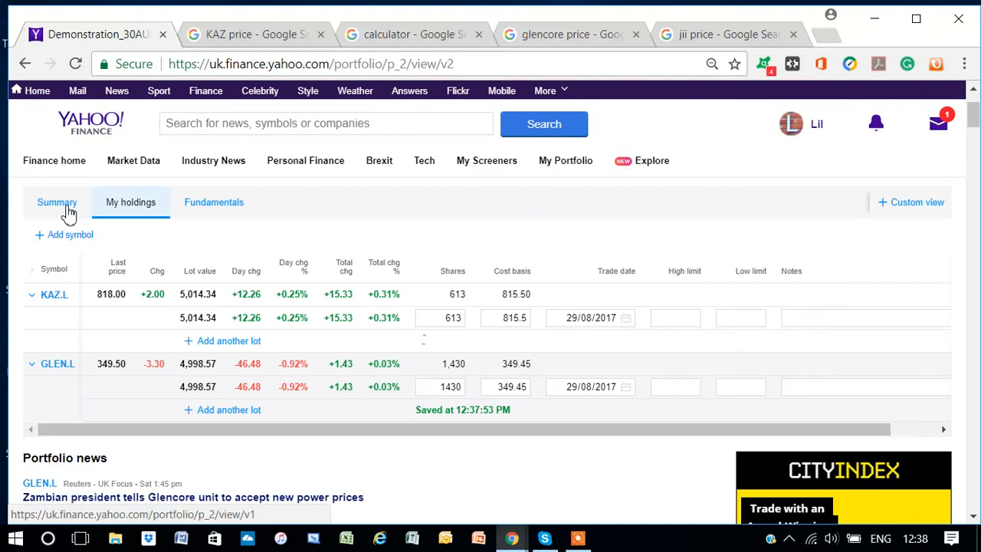